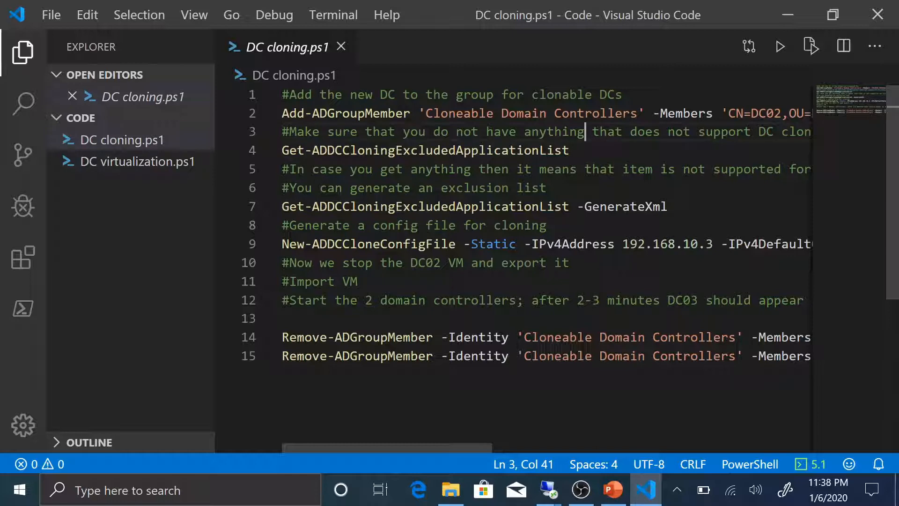
- Copy the script's Add-ADGroupMember command and run it in PowerShell on dc02.testcorp.com to add DC02 to Cloneable Domain Controllers
left_click_drag(412, 444, 699, 463)
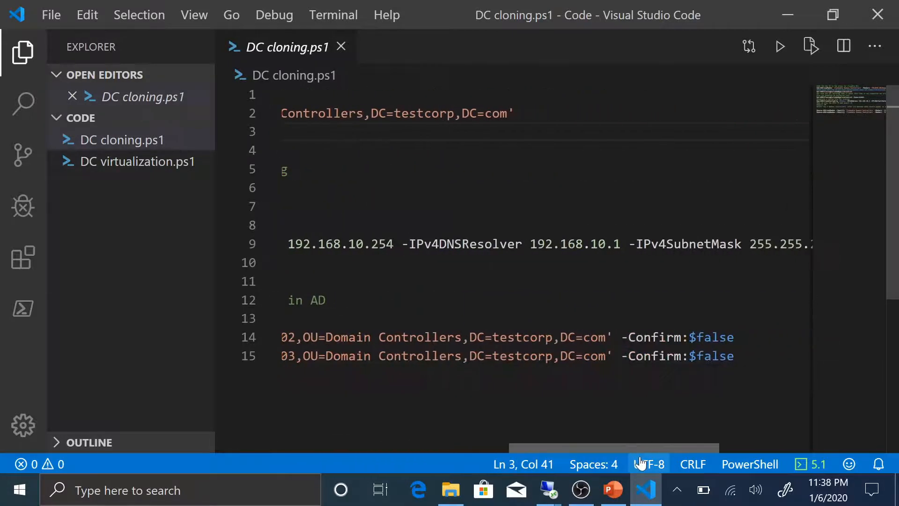
left_click_drag(515, 114, 245, 115)
key("ctrl+c")
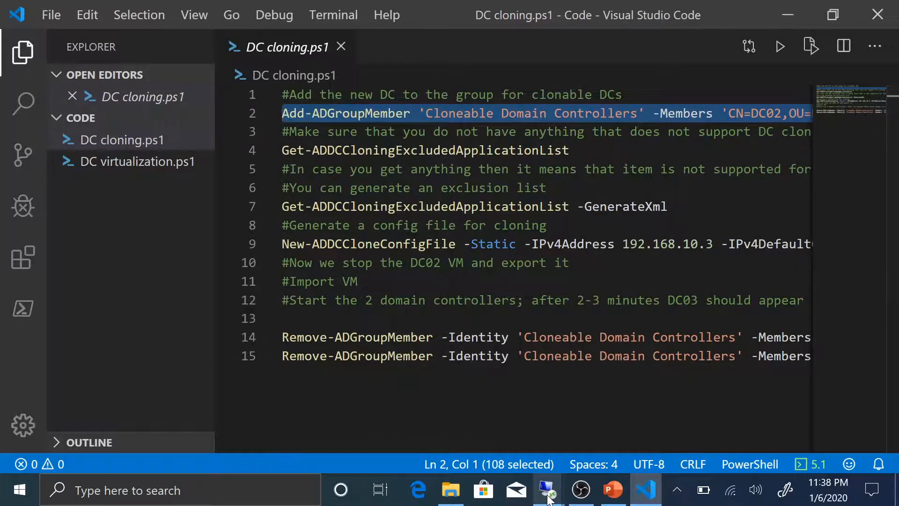
mouse_move(547, 500)
left_click(613, 415)
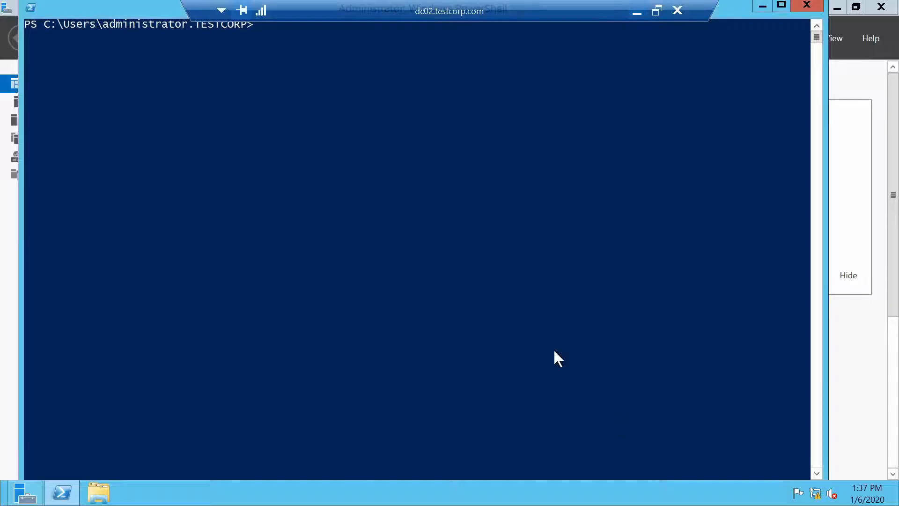
right_click(373, 213)
key("Return")
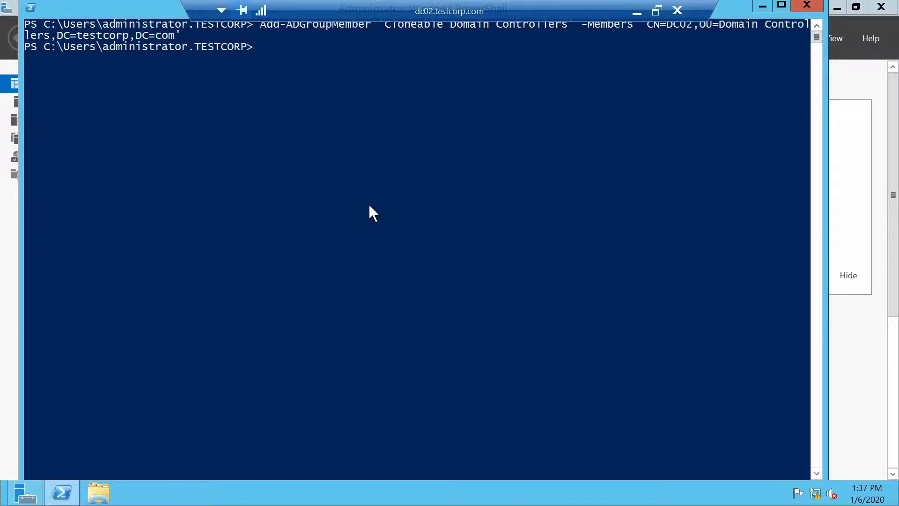
- Copy Get-ADDCCloningExcludedApplicationList from line 4 of the script and run it in PowerShell on dc02.testcorp.com
left_click(638, 10)
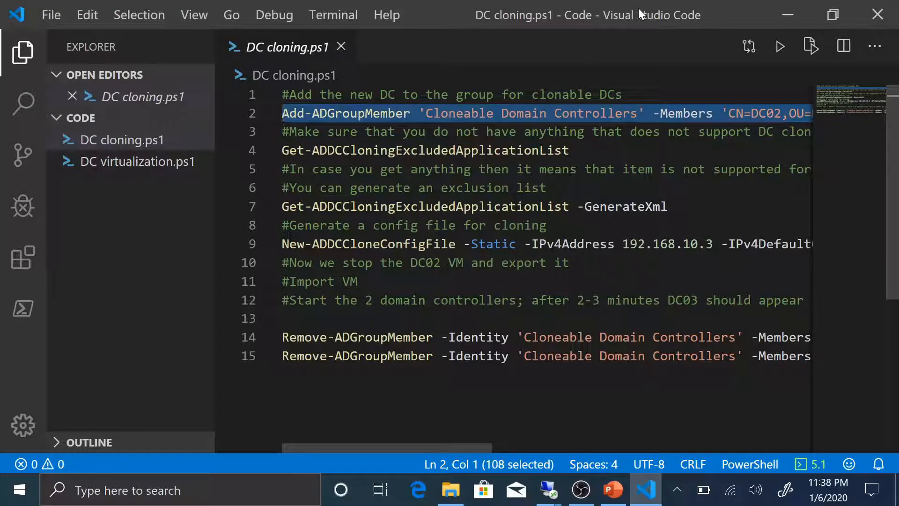
left_click(572, 151)
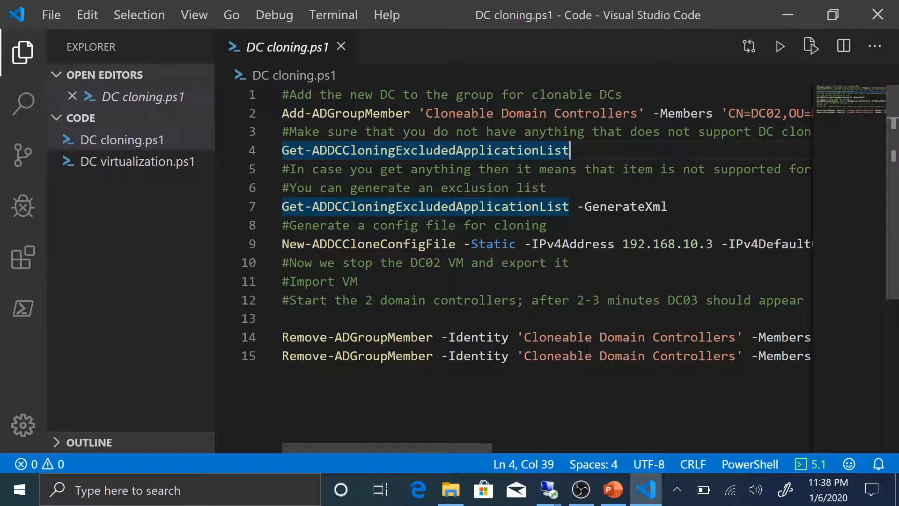
mouse_move(547, 489)
left_click(615, 410)
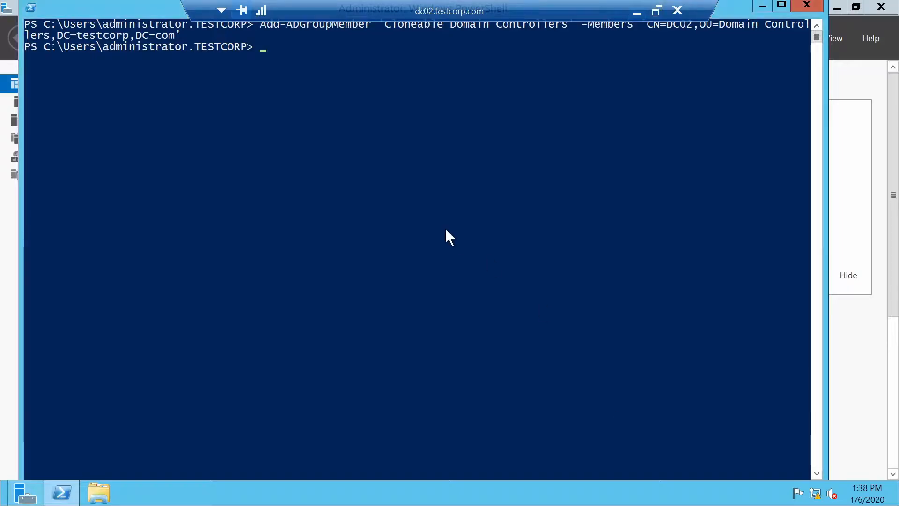
right_click(446, 229)
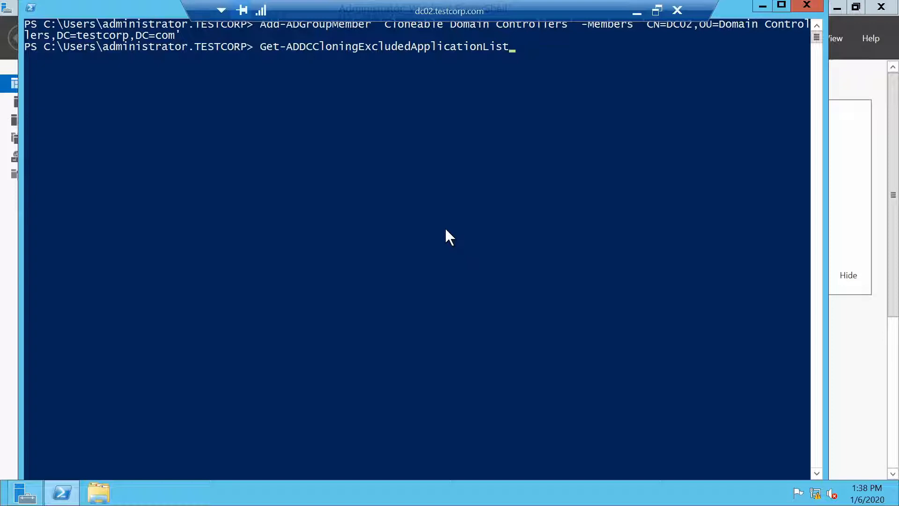
key("Return")
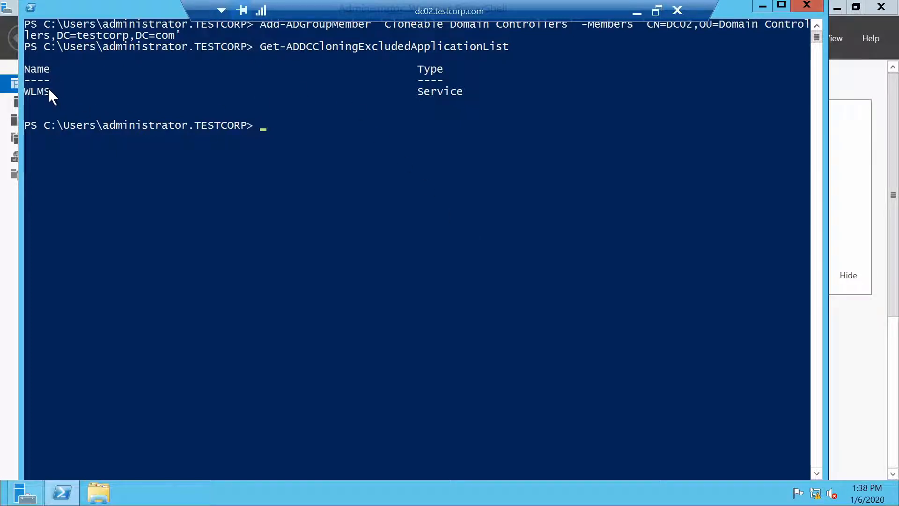
left_click_drag(48, 89, 16, 98)
right_click(17, 99)
type("get-serv")
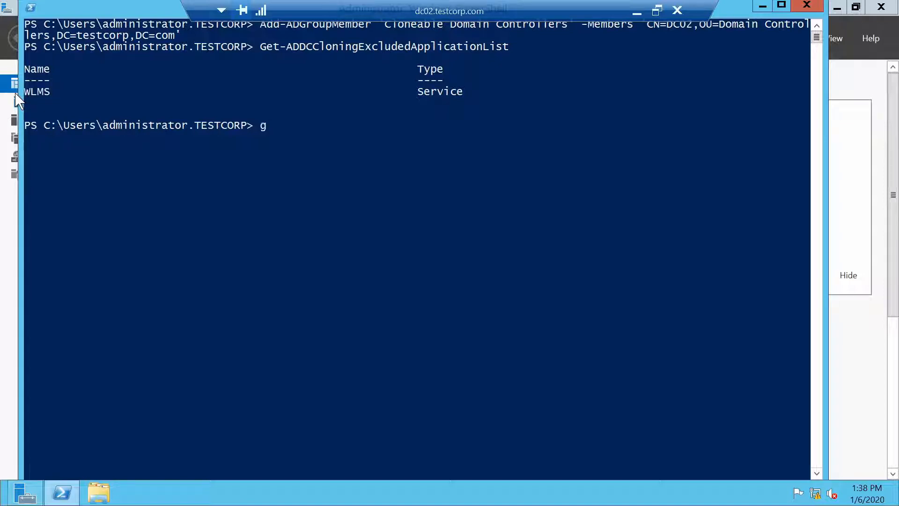
key("Tab")
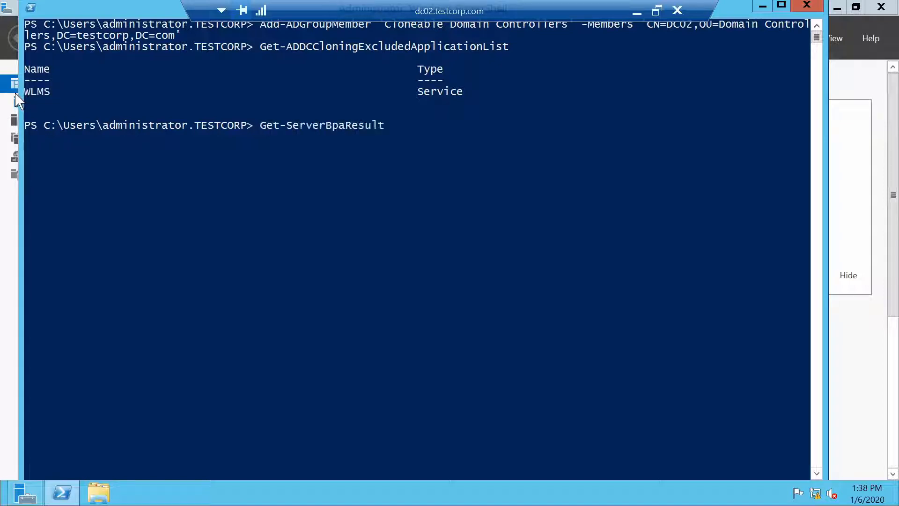
key("Tab")
key("Tab")
key("Tab")
key("Tab")
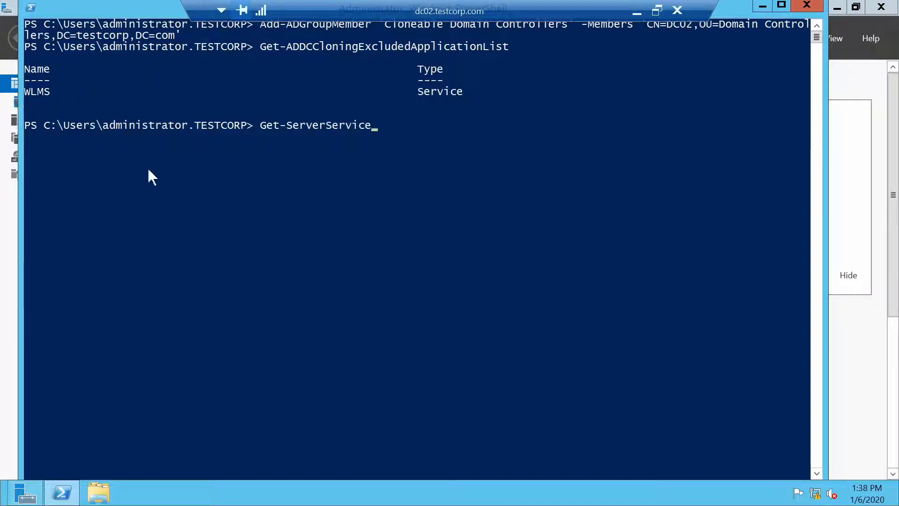
key("Escape")
- Query the wlms service with Get-Service in the PowerShell session
type("get-se")
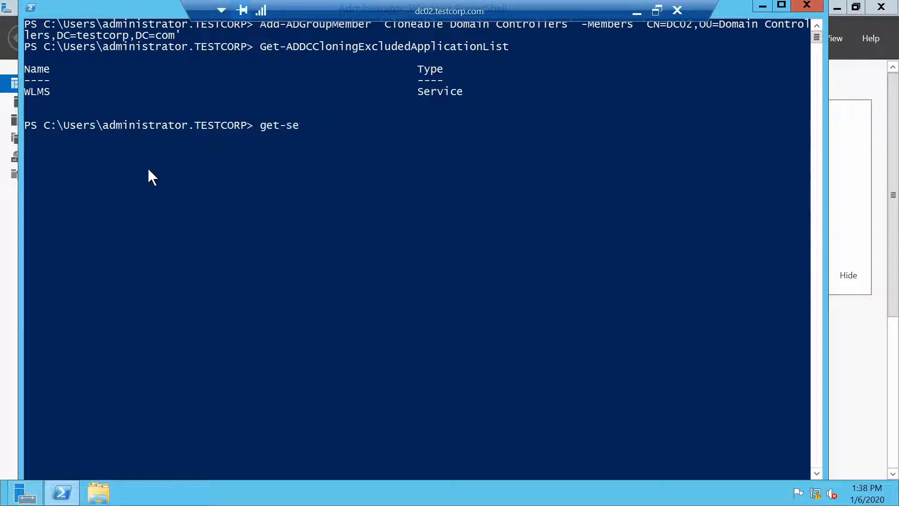
key("Tab")
left_click(301, 139)
right_click(301, 139)
type("wlms")
key("Return")
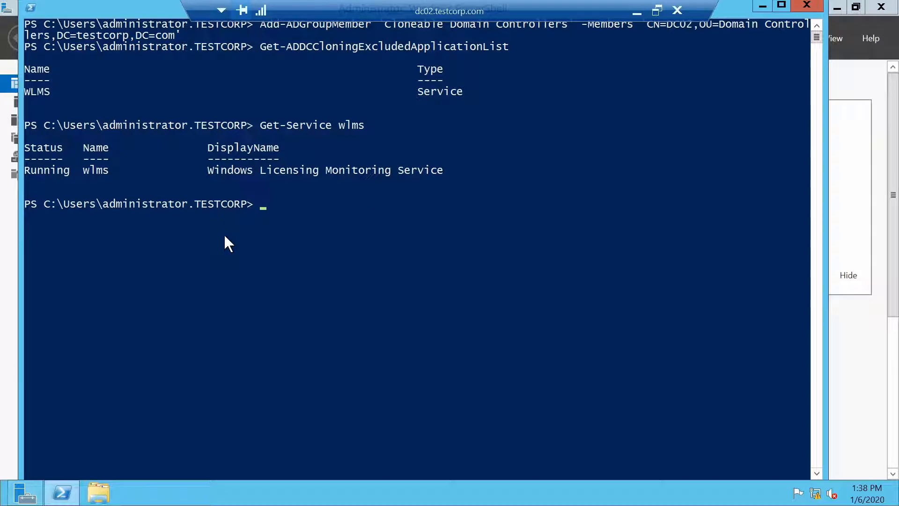
- Copy Get-ADDCCloningExcludedApplicationList -GenerateXml from the script and run it on dc02.testcorp.com to generate the exclusion list file
left_click(633, 9)
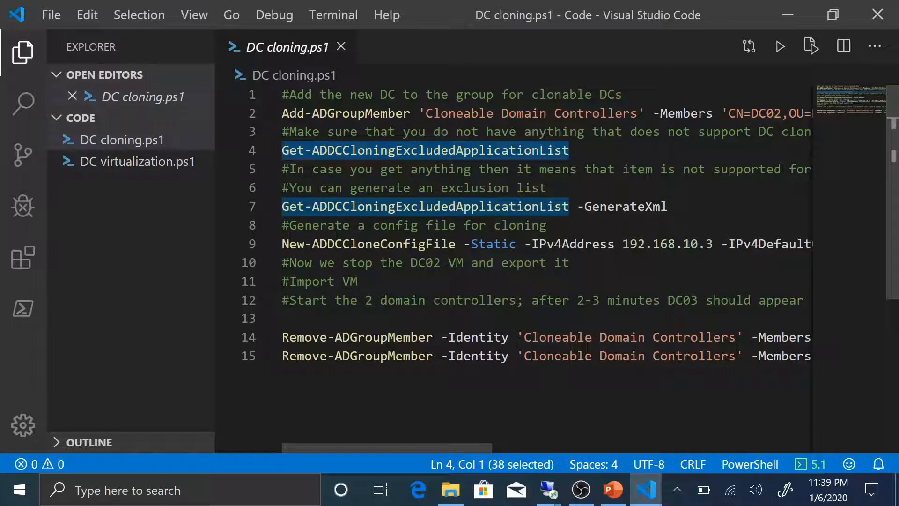
left_click_drag(667, 206, 263, 209)
key("ctrl+c")
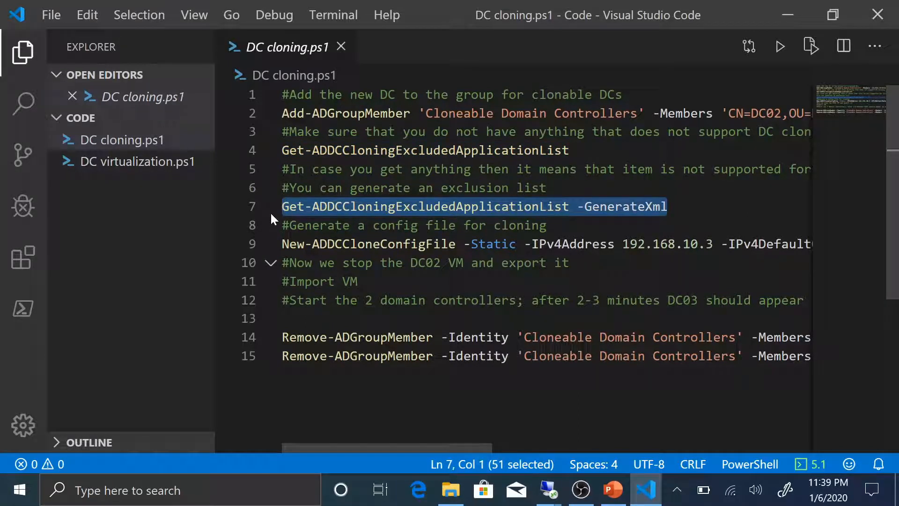
mouse_move(548, 489)
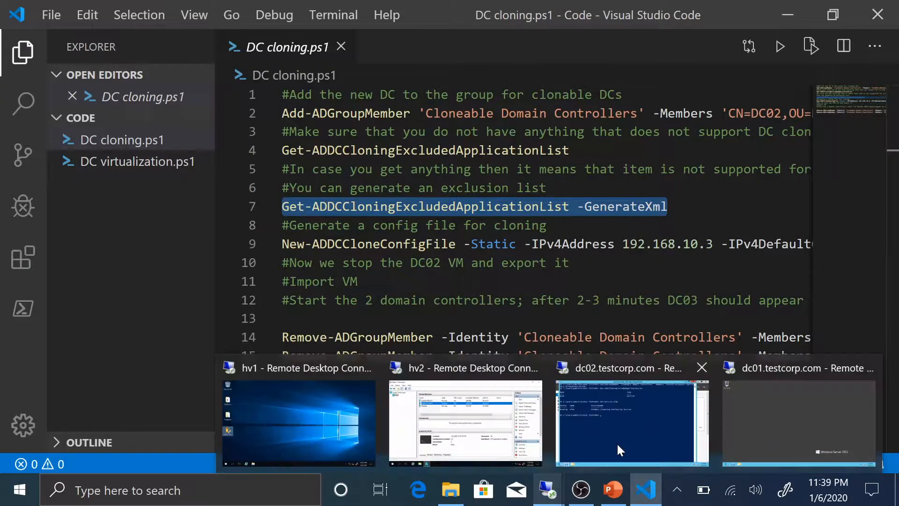
left_click(634, 439)
right_click(352, 265)
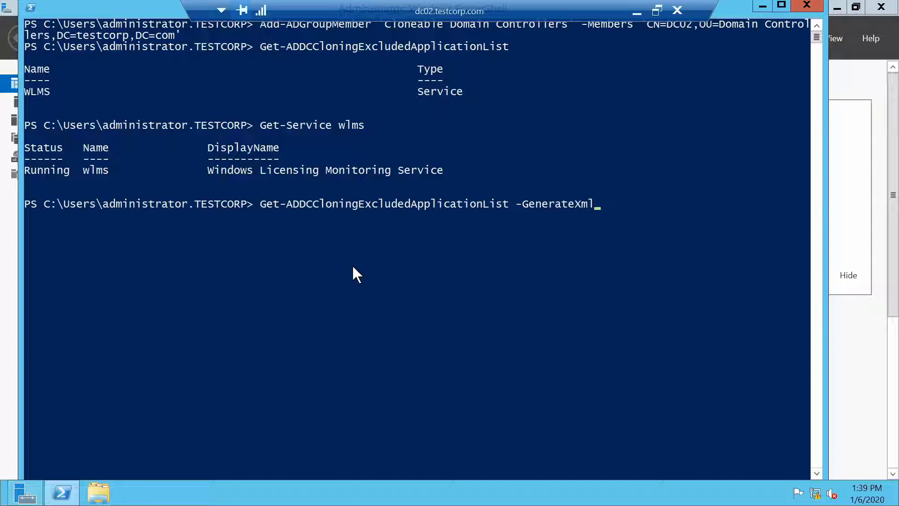
key("Return")
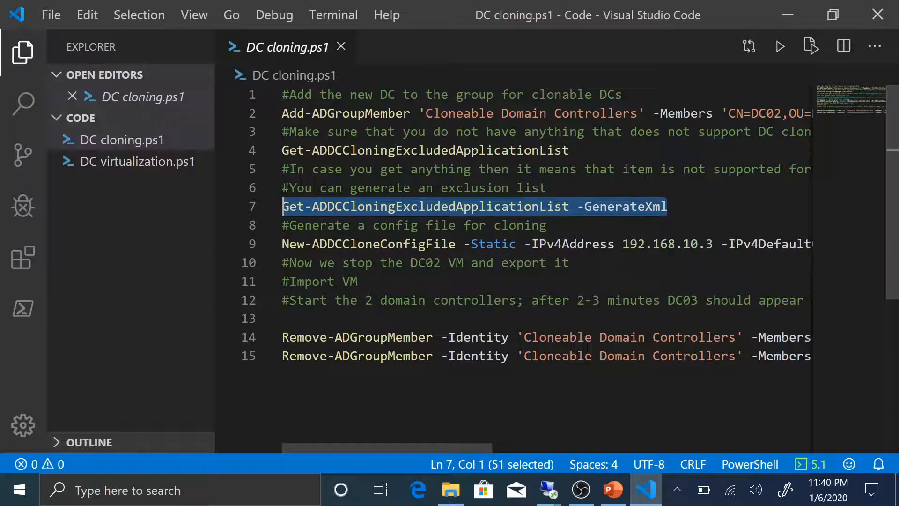
- Run the script's New-ADDCCloneConfigFile command on dc02.testcorp.com with static IP 192.168.10.3, gateway 192.168.10.254, DNS 192.168.10.1, mask 255.255.255.0 and clone name DC03
left_click(366, 244)
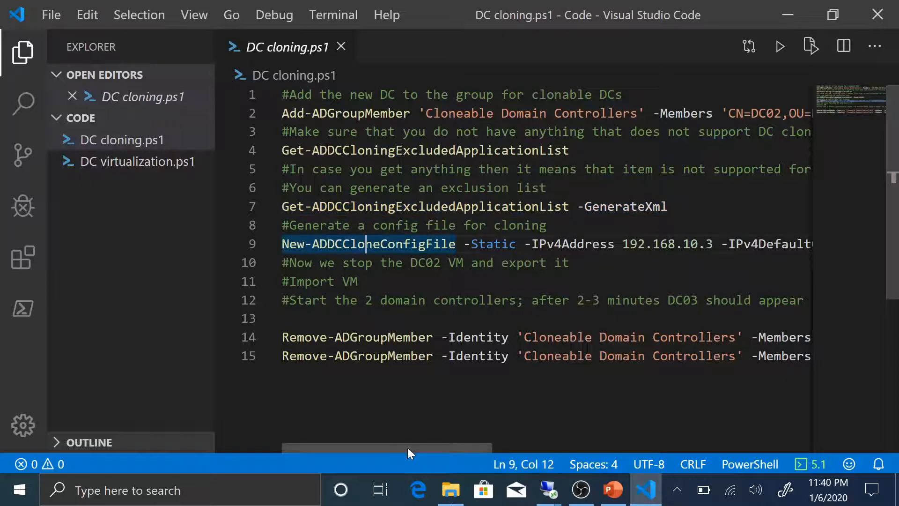
left_click_drag(408, 447, 466, 445)
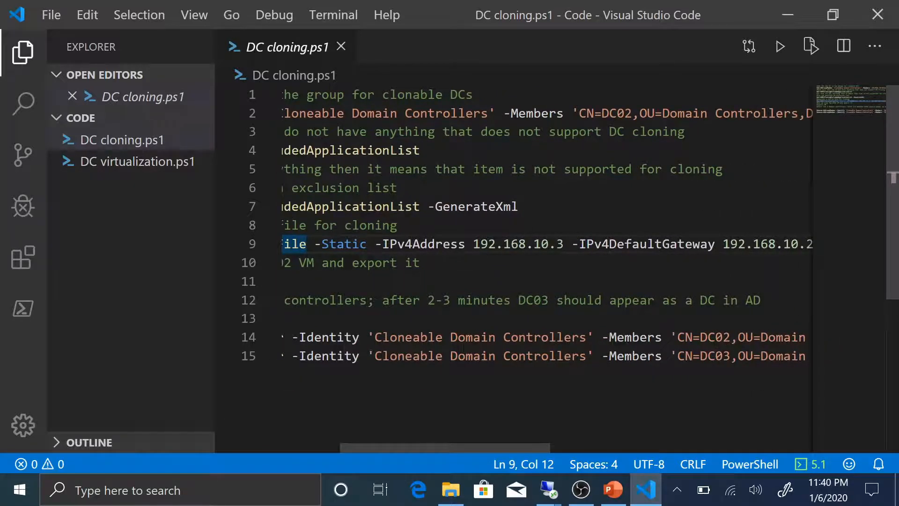
left_click_drag(446, 447, 478, 448)
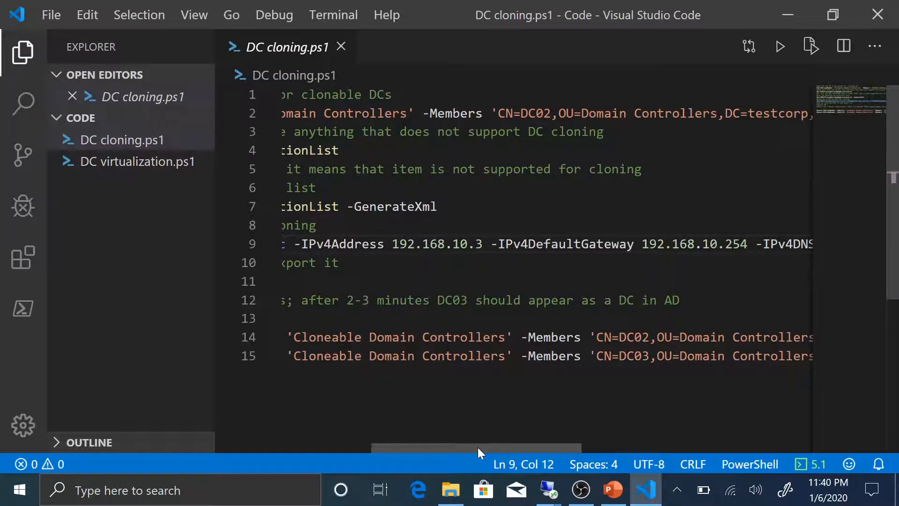
left_click_drag(477, 448, 720, 465)
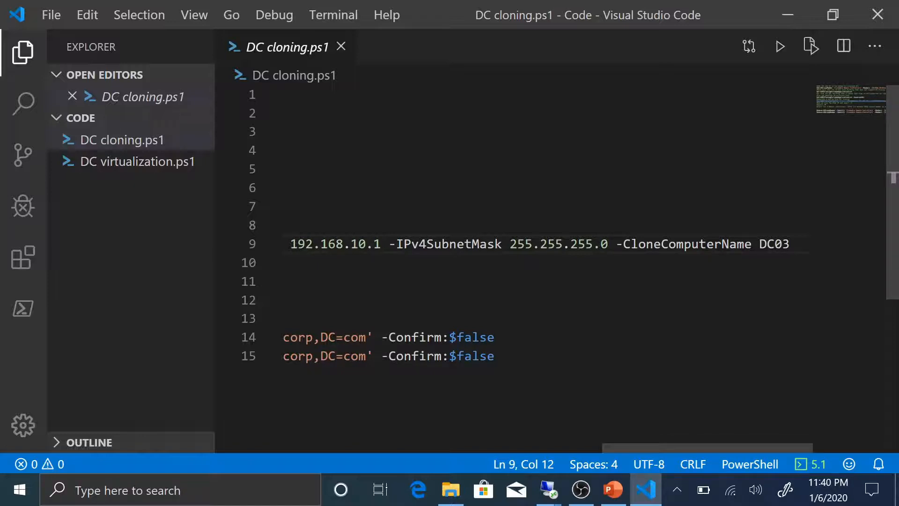
key("End")
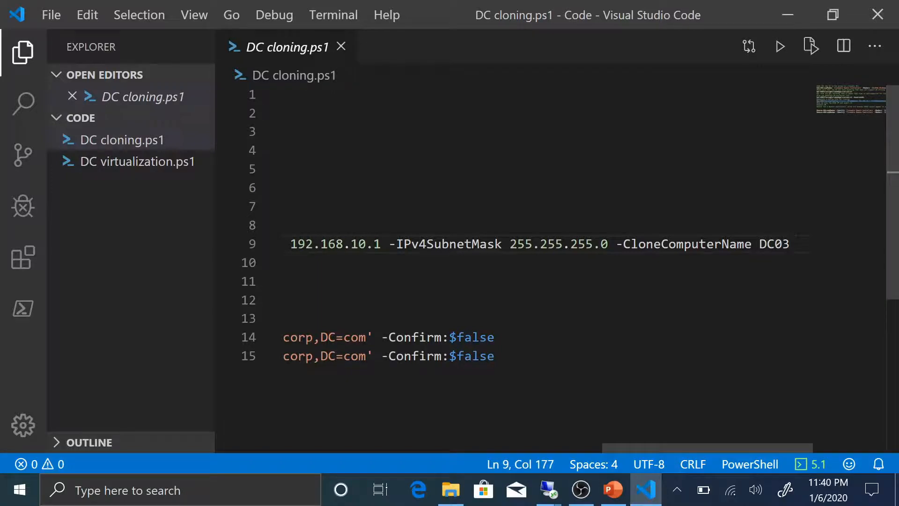
key("shift+Down")
key("shift+Up")
key("shift+Home")
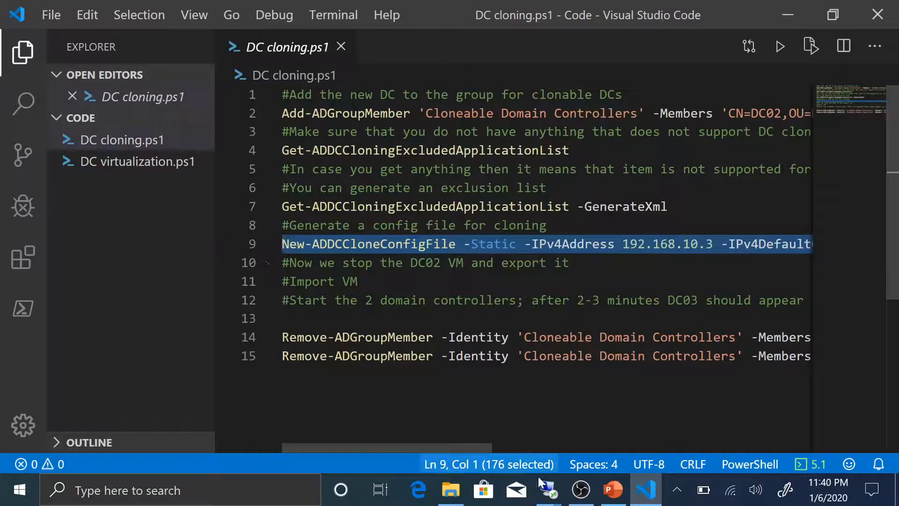
mouse_move(539, 493)
left_click(617, 447)
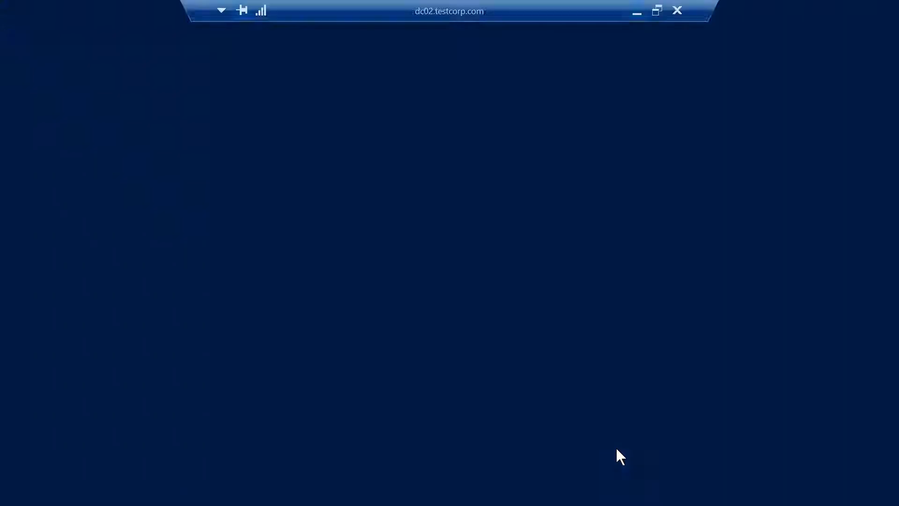
right_click(406, 309)
key("Return")
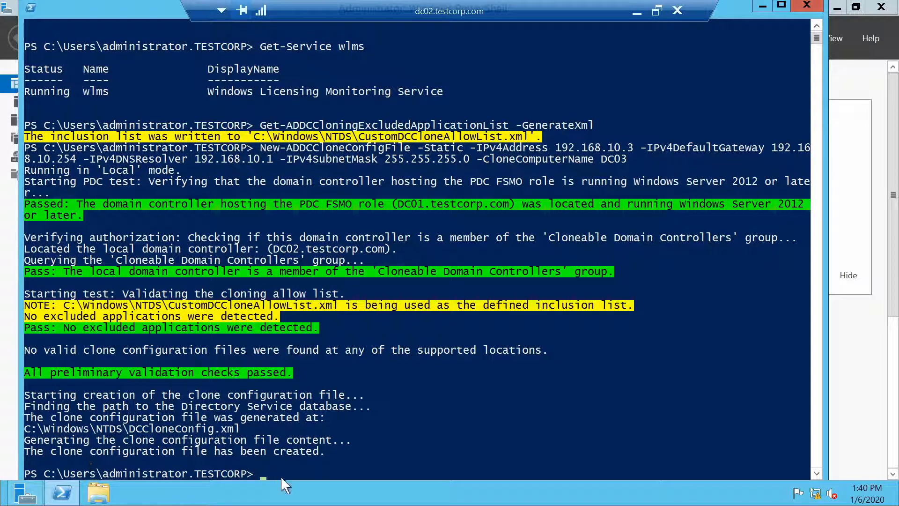
- Switch to Hyper-V Manager in the hv2 remote session and shut down the [Lab2012]-DC02 virtual machine
left_click(637, 13)
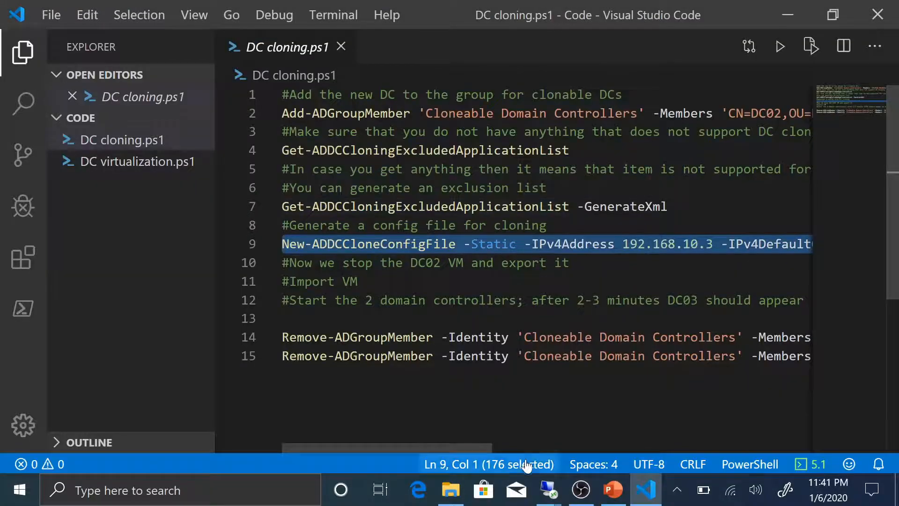
mouse_move(548, 490)
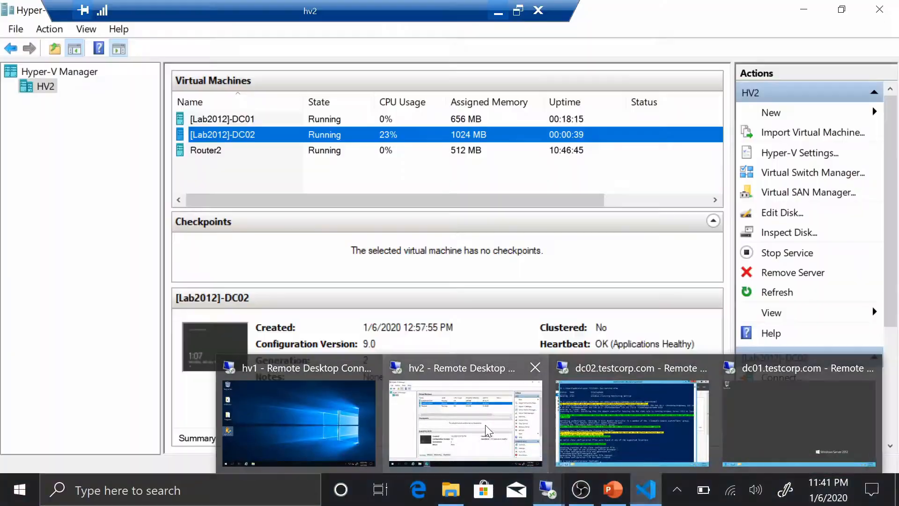
left_click(485, 426)
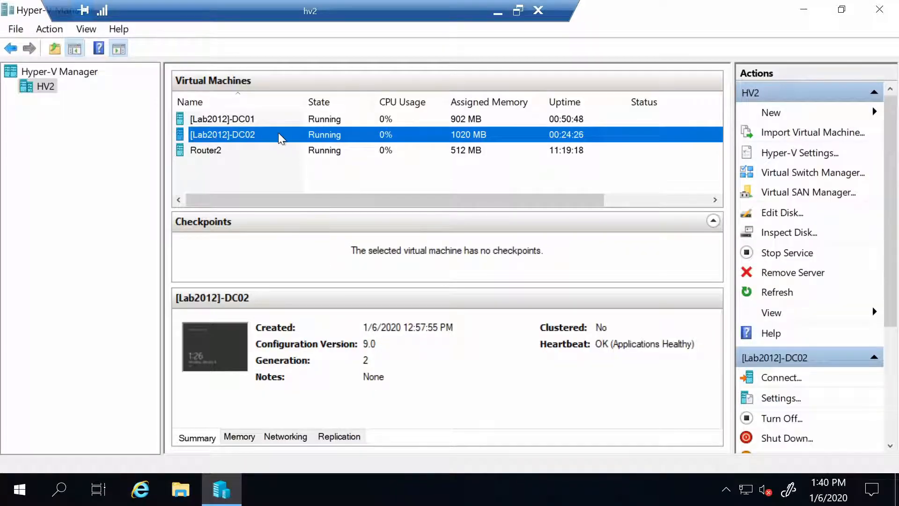
right_click(279, 134)
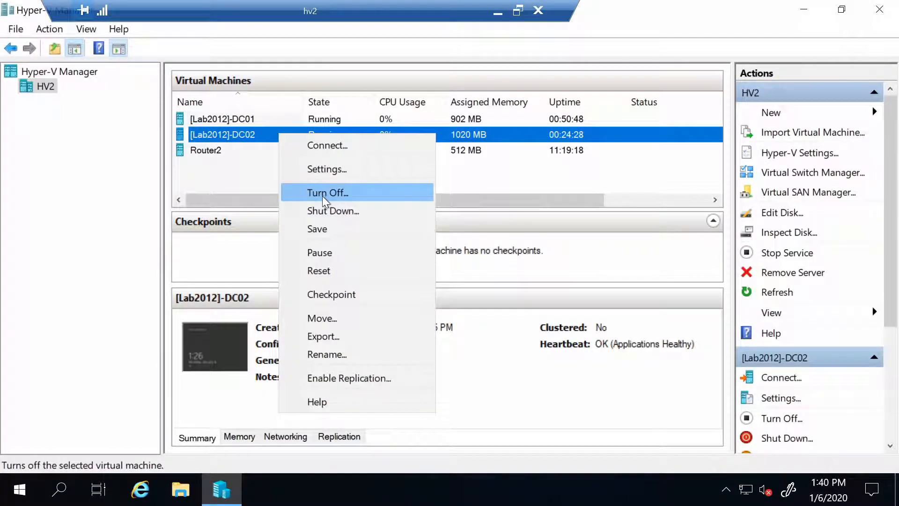
left_click(334, 215)
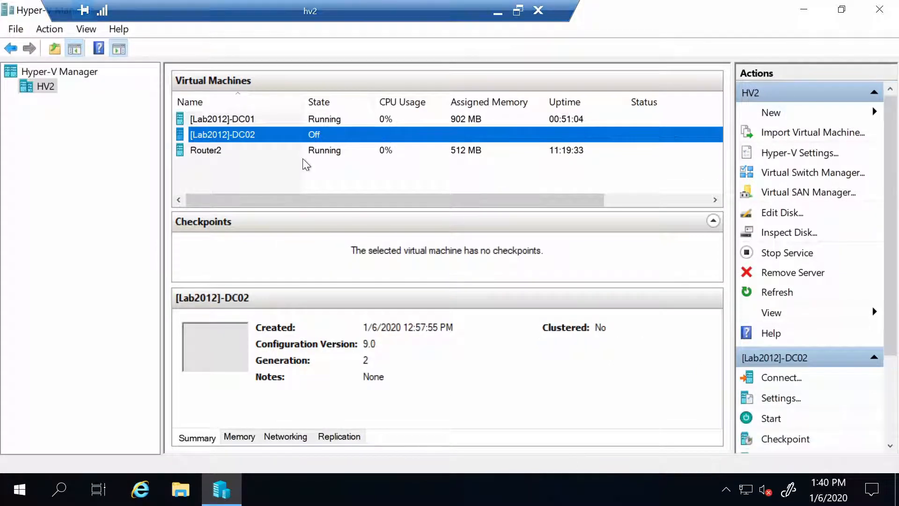
- Export the [Lab2012]-DC02 virtual machine to the Desktop folder
right_click(278, 136)
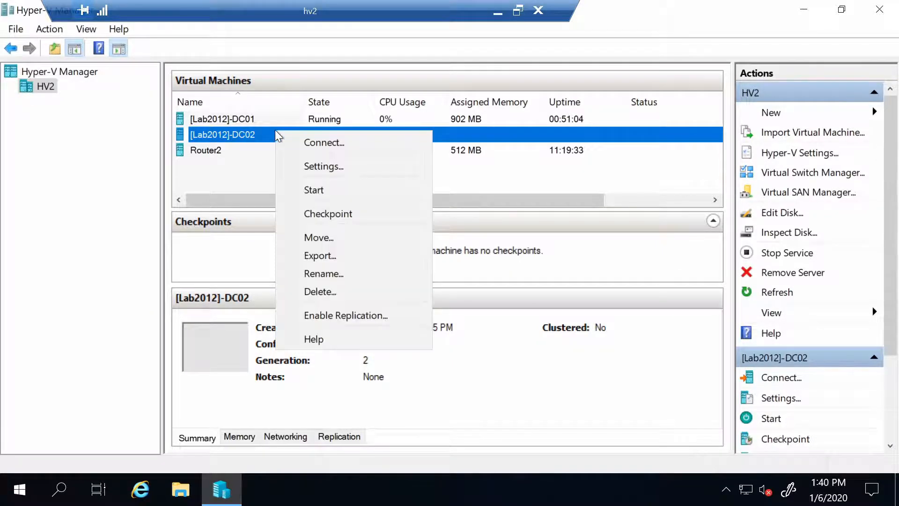
left_click(318, 257)
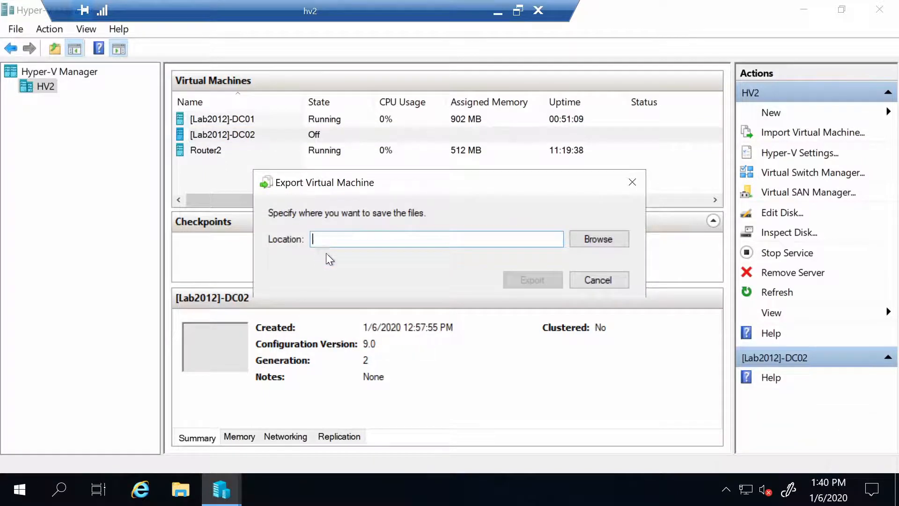
left_click(598, 237)
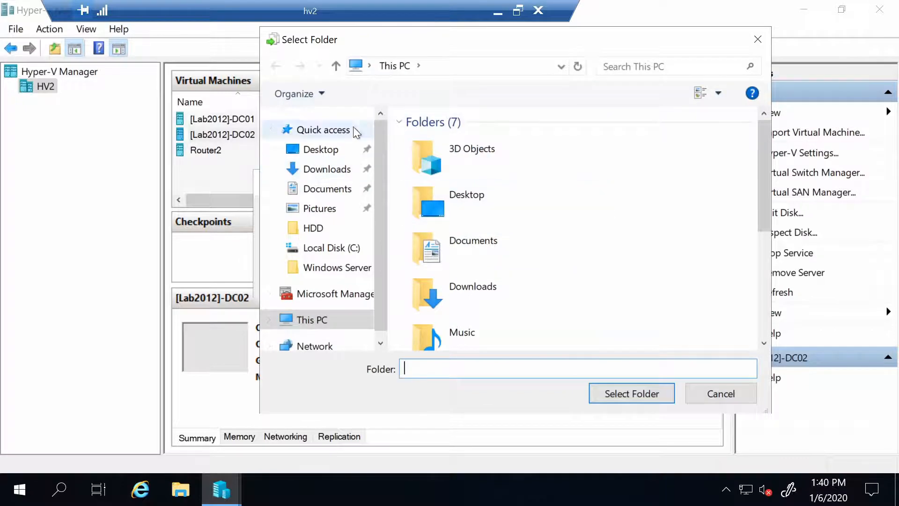
left_click(320, 157)
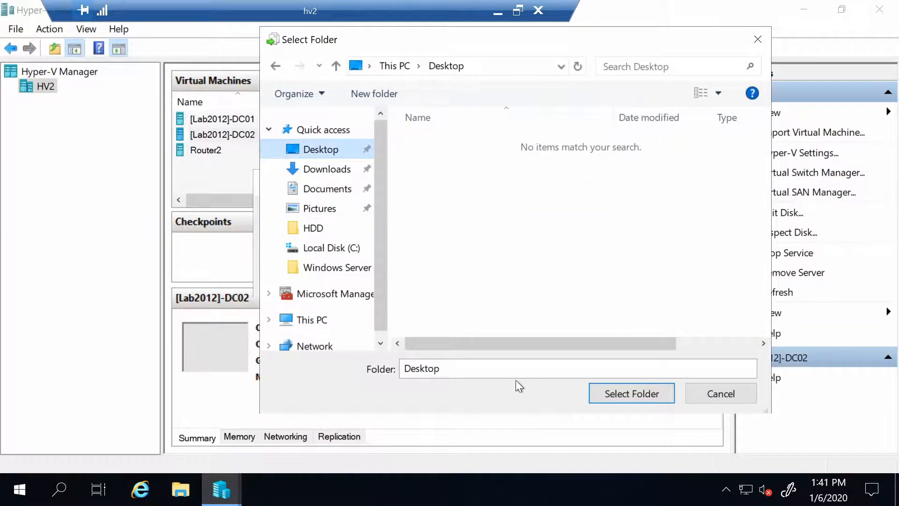
left_click(654, 391)
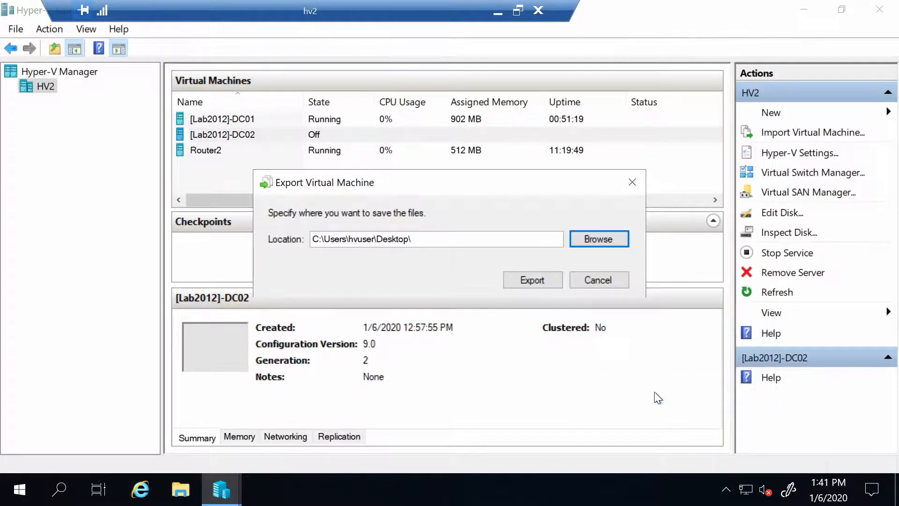
left_click(552, 279)
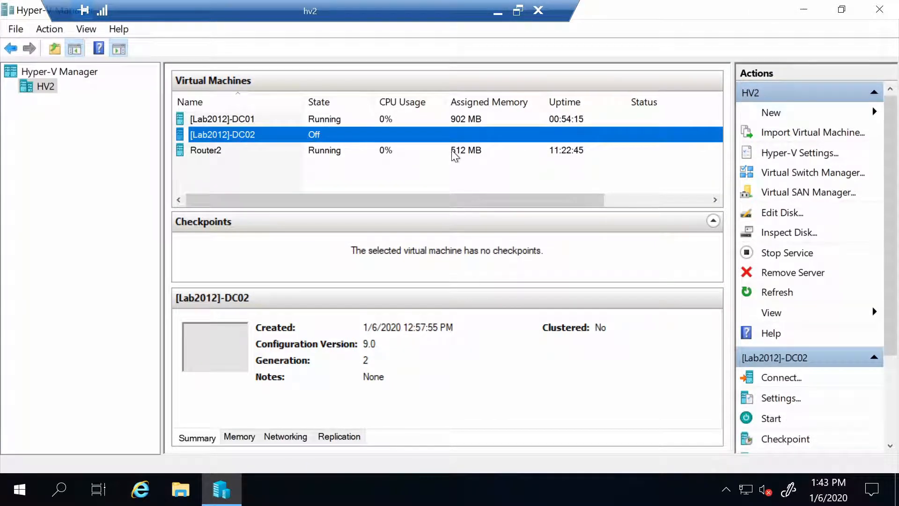
- Check the exported [Lab2012]-DC02 folder on the hv2 desktop and return to Hyper-V Manager
left_click(804, 9)
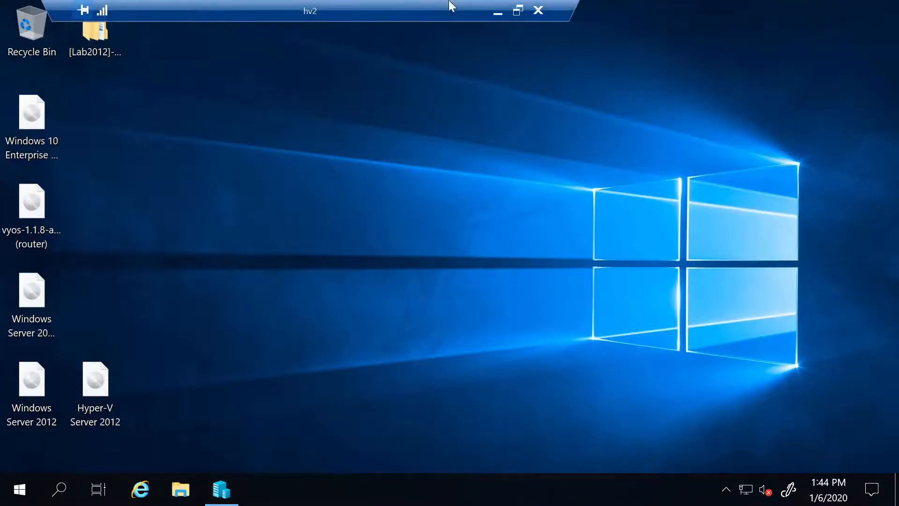
left_click(108, 41)
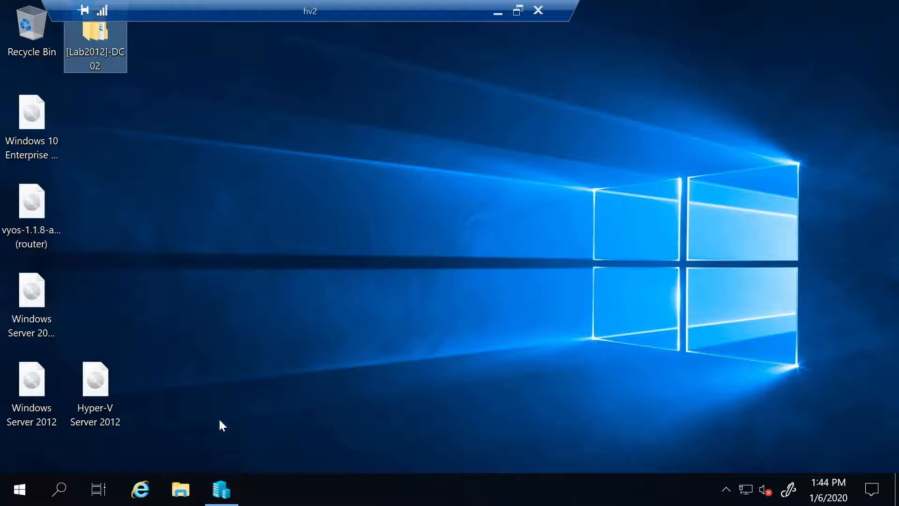
left_click(221, 490)
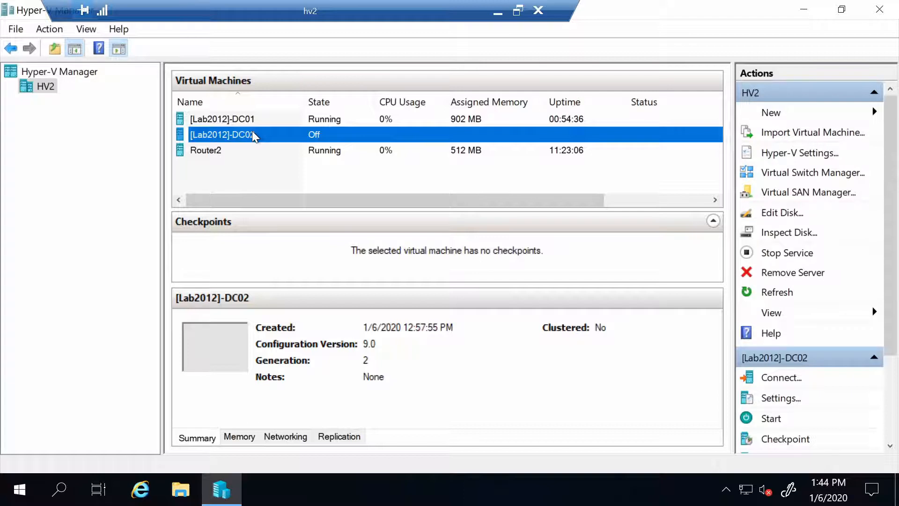
- Start importing a virtual machine on HV2 and choose the Desktop's [Lab2012]-DC02 folder as the source
right_click(40, 89)
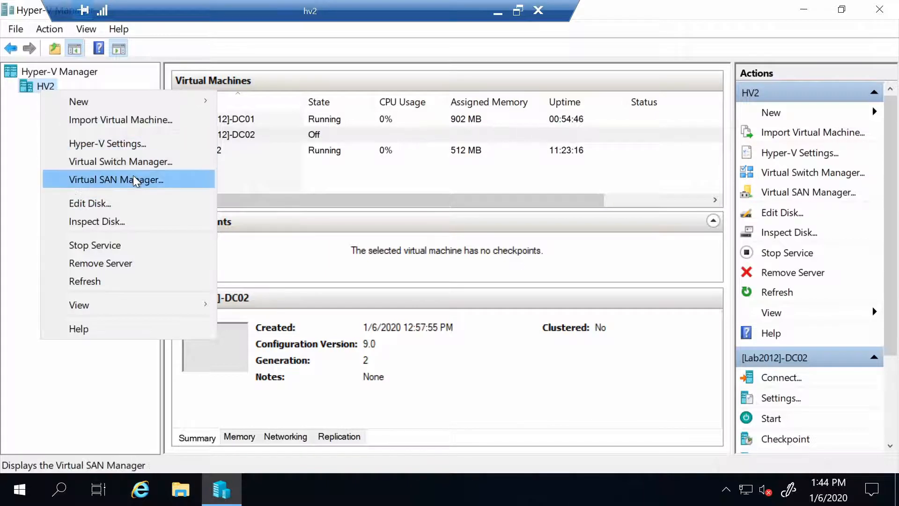
left_click(174, 120)
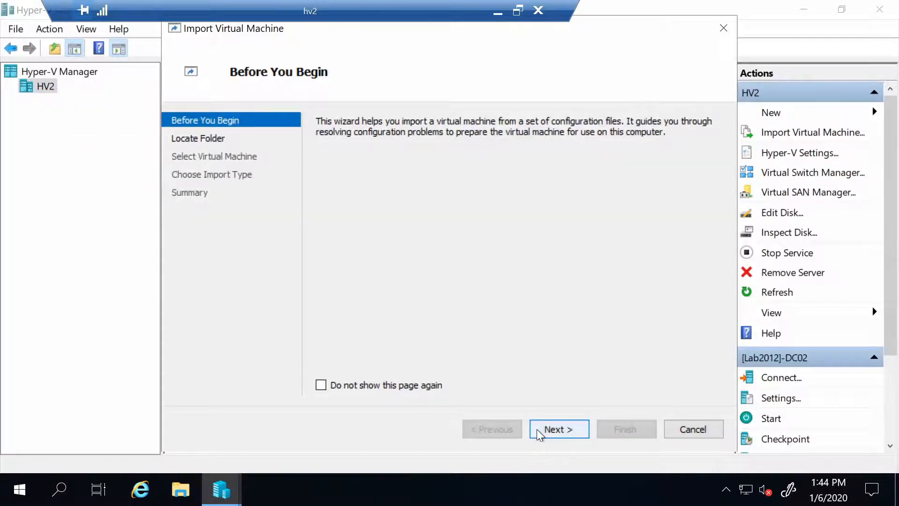
left_click(554, 427)
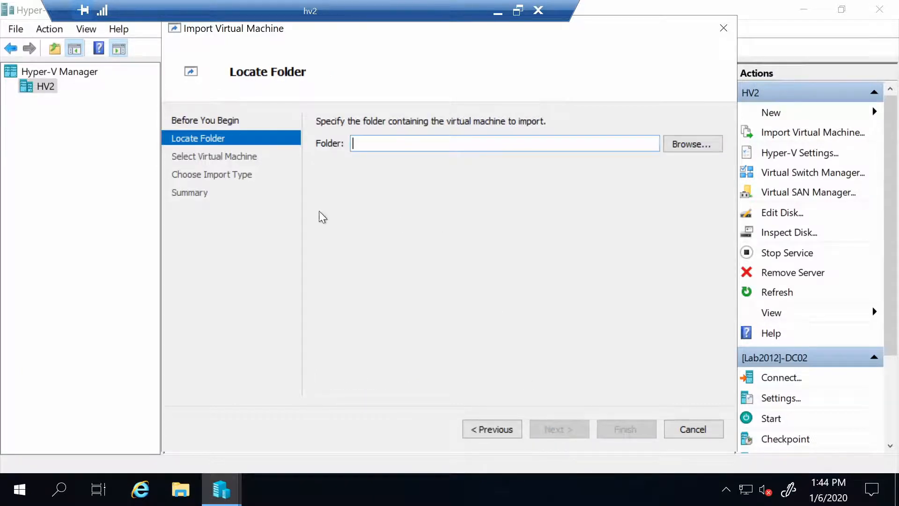
left_click(694, 151)
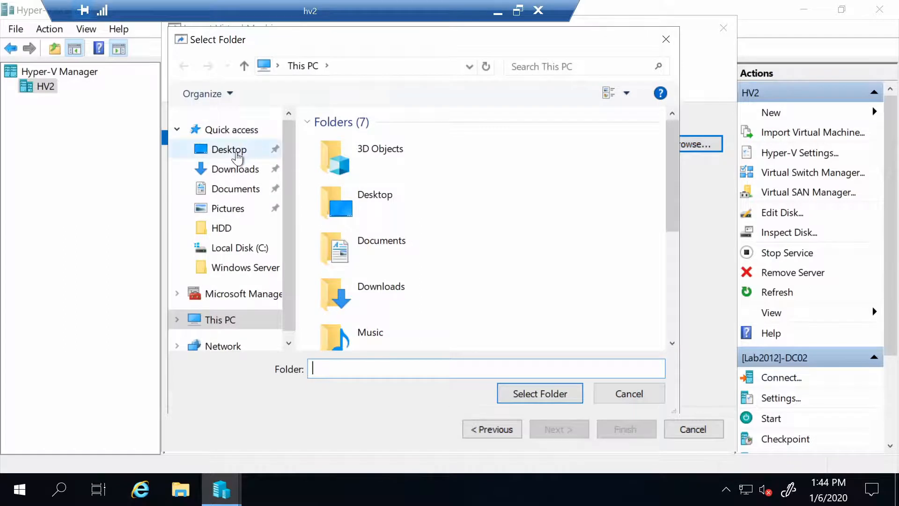
left_click(237, 154)
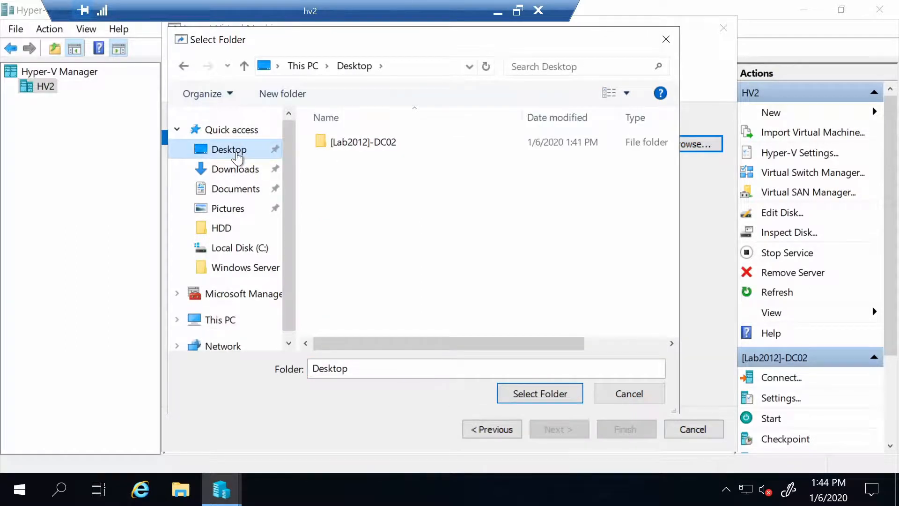
left_click(352, 148)
left_click(518, 398)
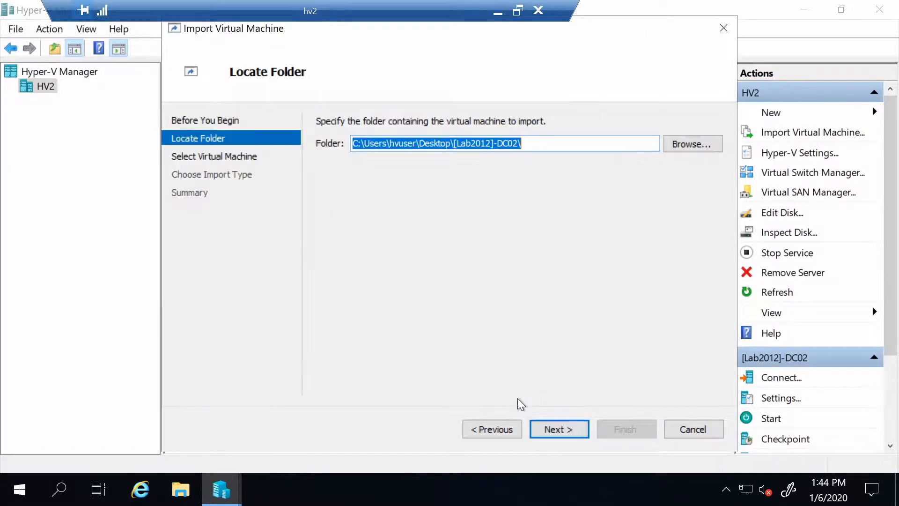
left_click(560, 426)
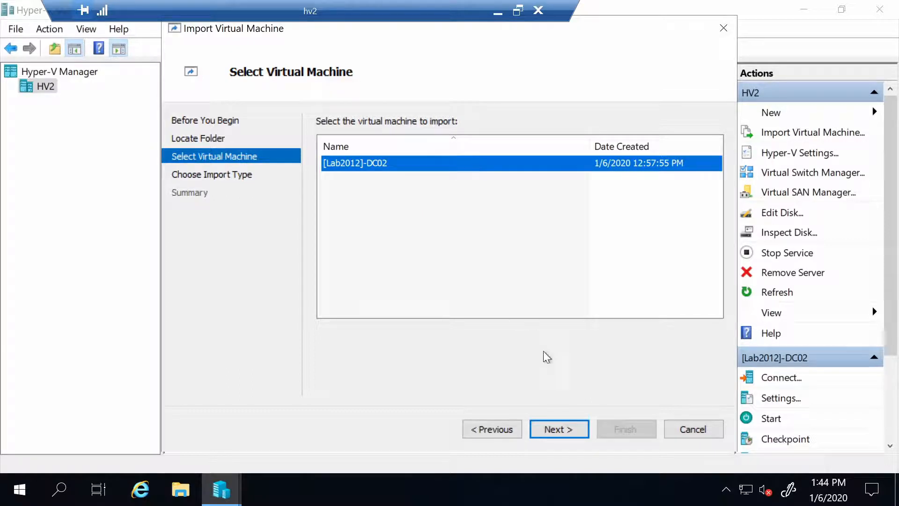
- Import [Lab2012]-DC02 as a copy with a new unique ID, accepting the default E:\VM\ folders for its files
left_click(557, 430)
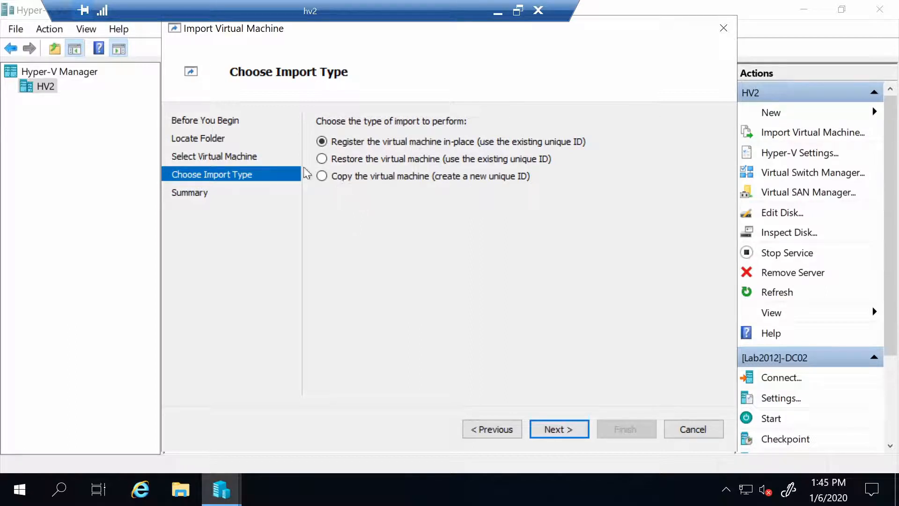
left_click(323, 176)
left_click(555, 427)
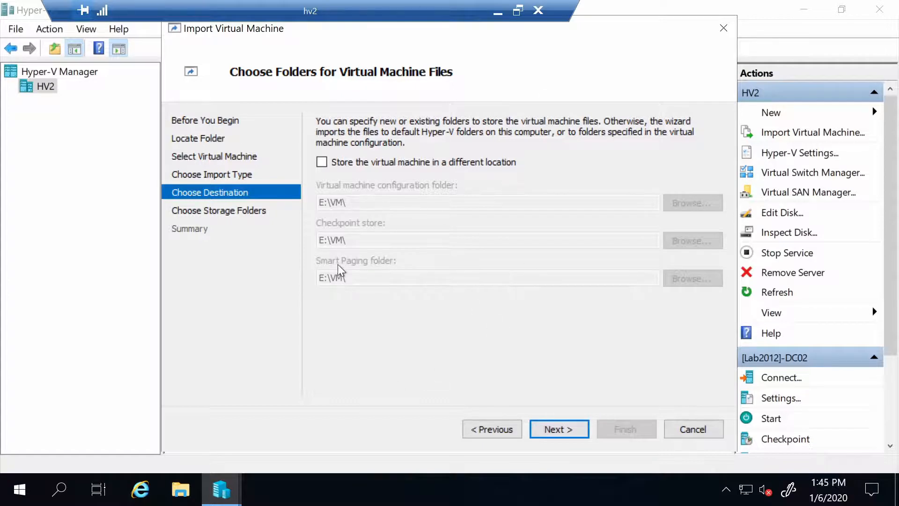
left_click(583, 436)
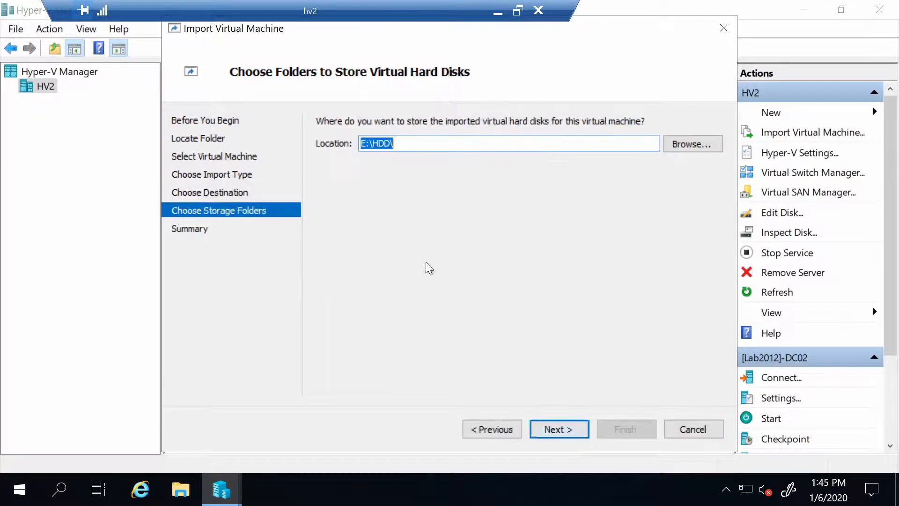
- Create a DC02 folder in E:\HDD, store the imported virtual hard disks there, and finish the import
key("Tab")
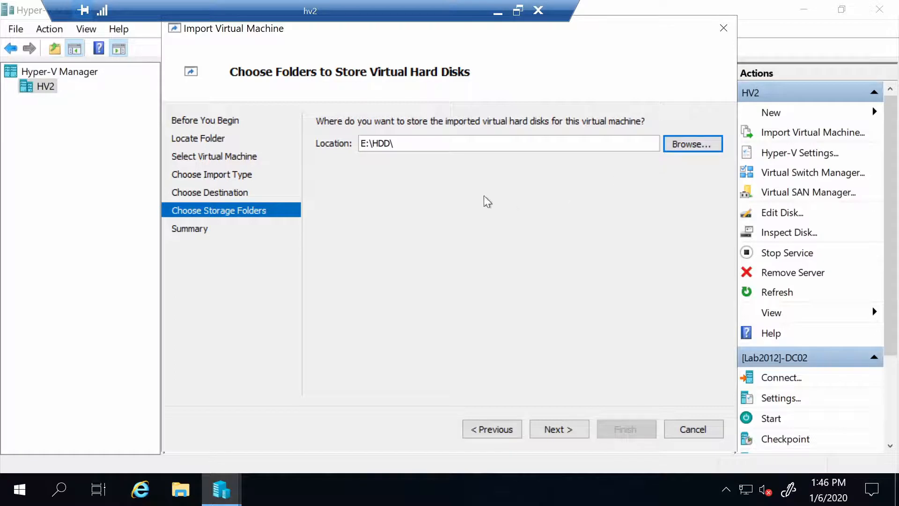
left_click(672, 147)
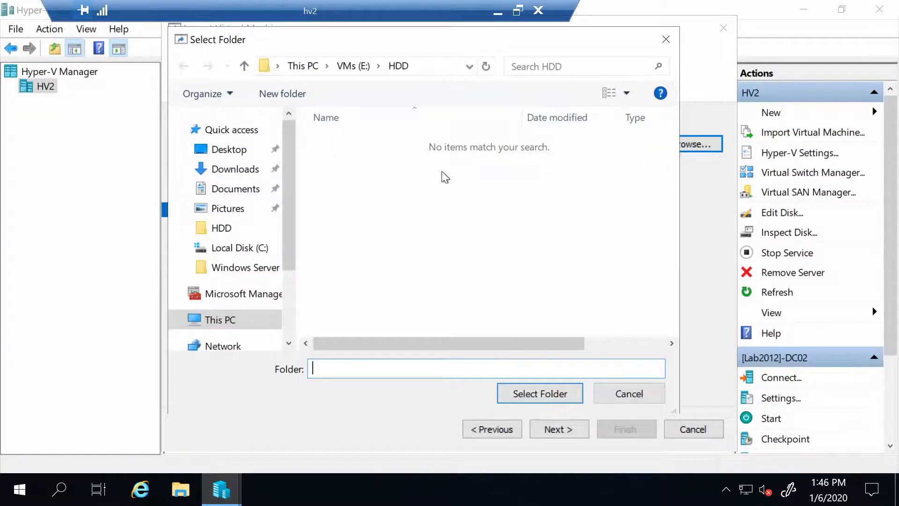
right_click(374, 190)
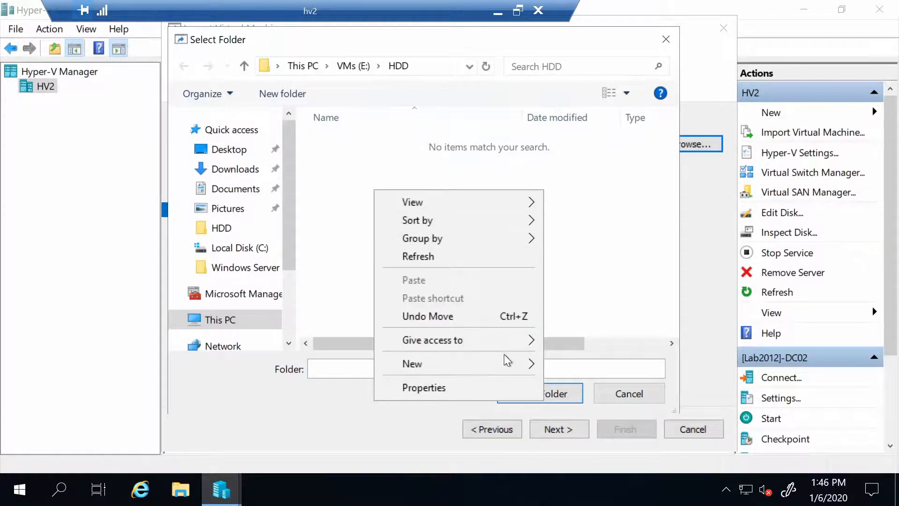
mouse_move(516, 361)
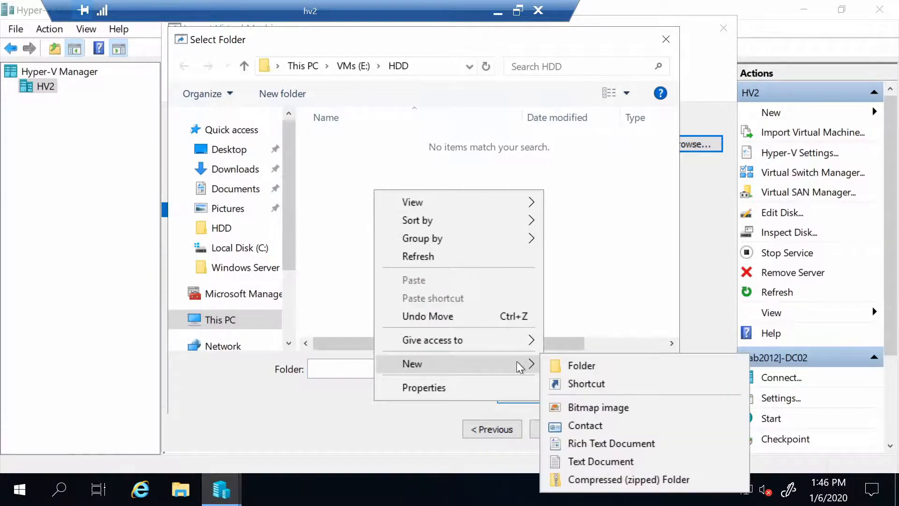
left_click(612, 364)
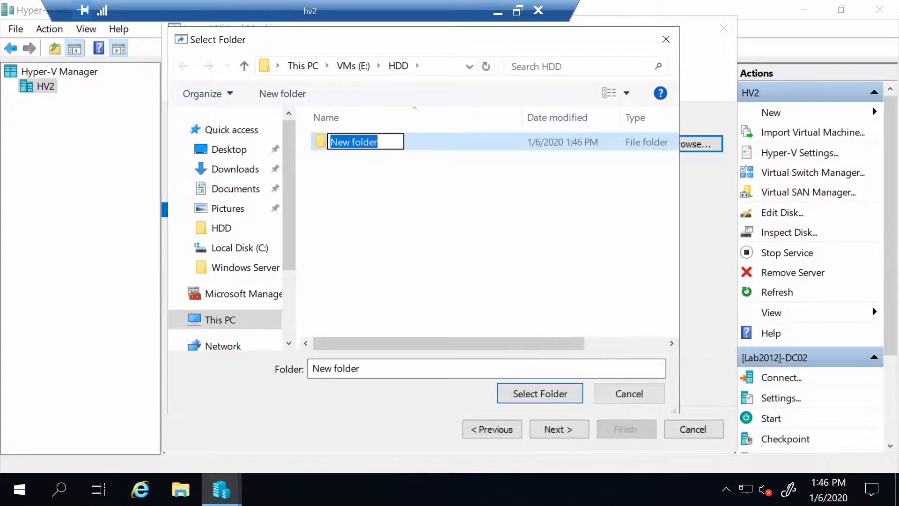
type("DC02")
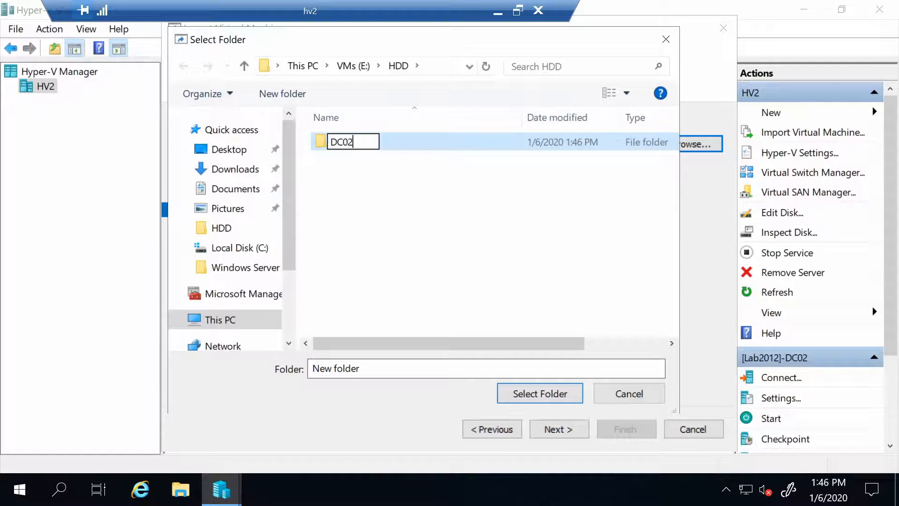
key("Return")
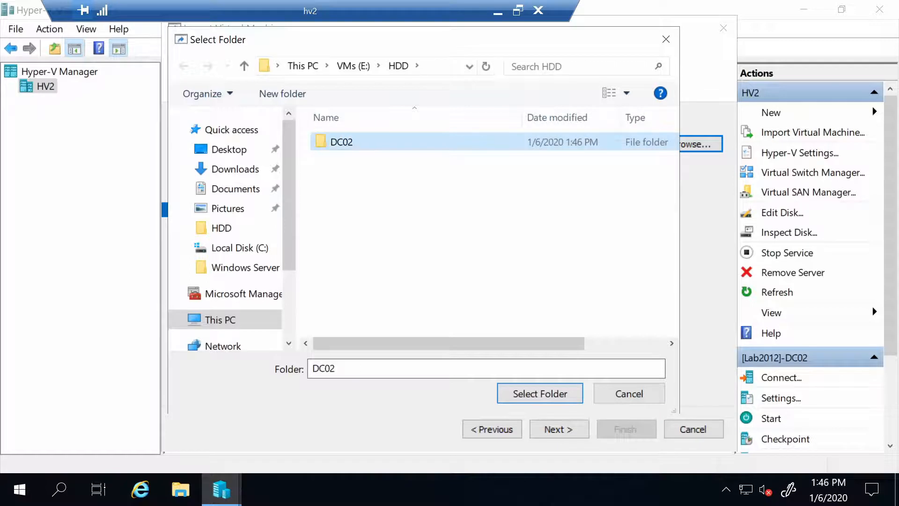
left_click(524, 394)
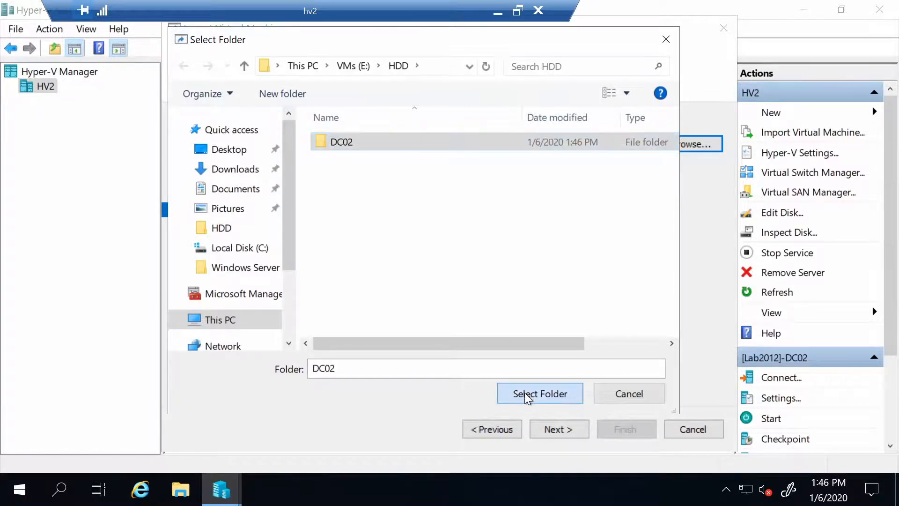
left_click(566, 432)
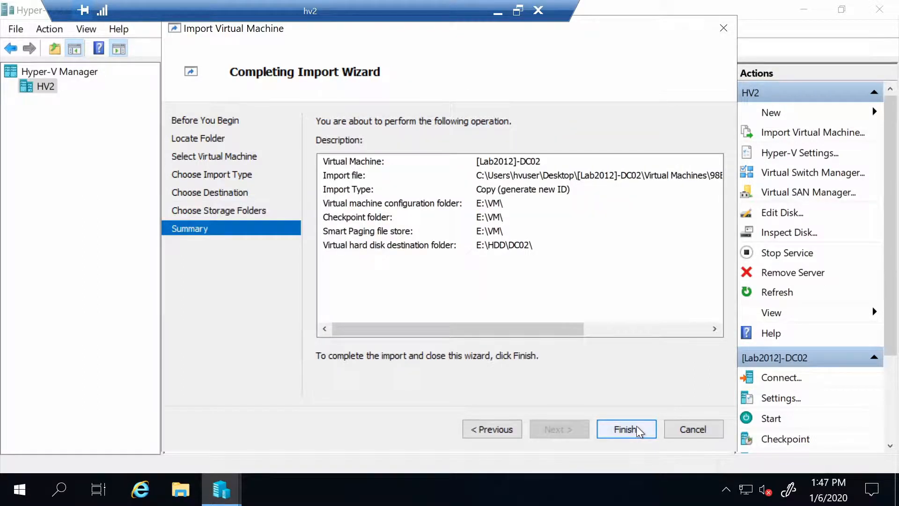
left_click(636, 429)
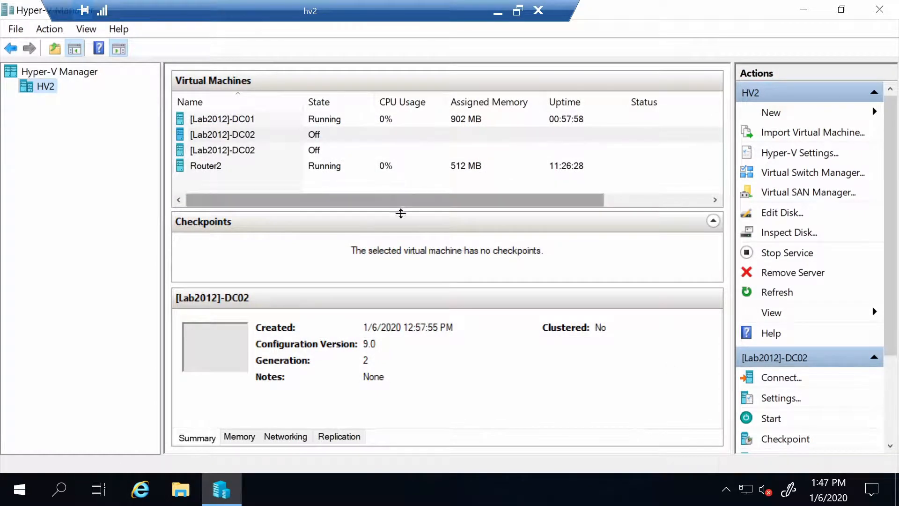
- Check the virtual hard disk path in the settings of the imported [Lab2012]-DC02 copy, leaving the settings unchanged
right_click(253, 147)
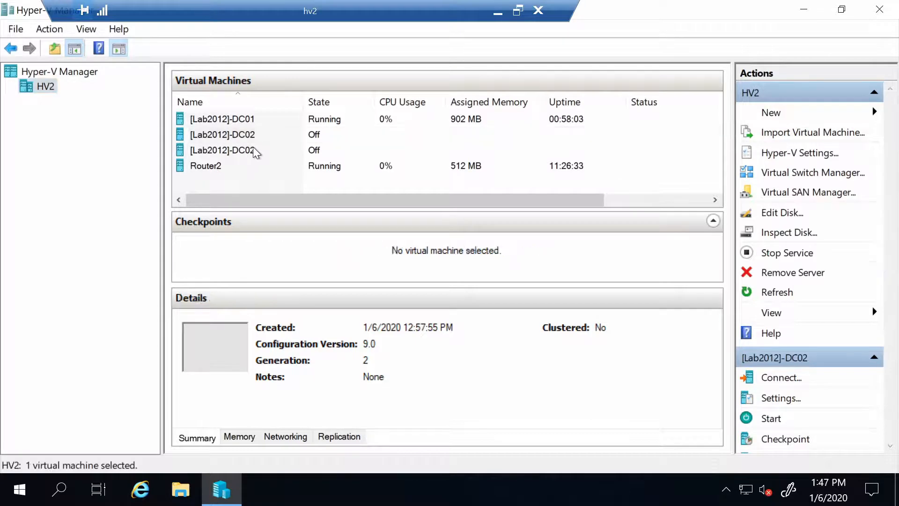
left_click(279, 188)
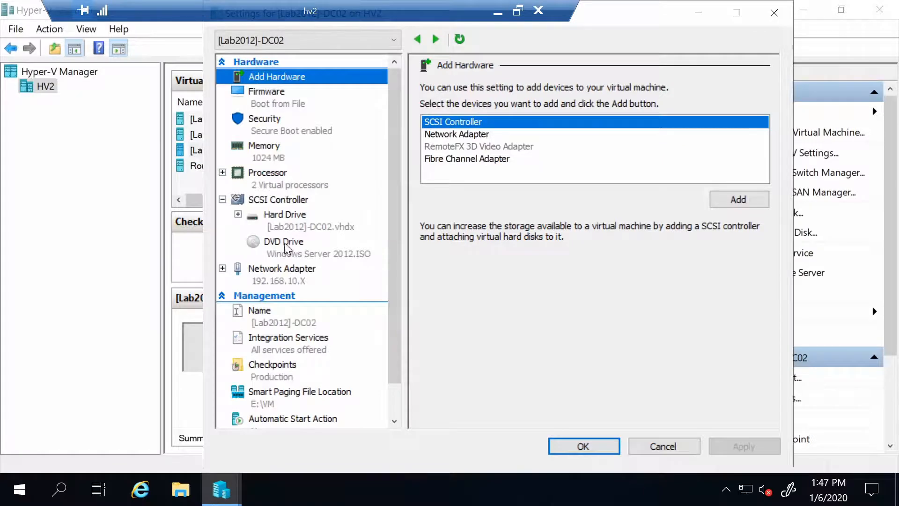
left_click(308, 223)
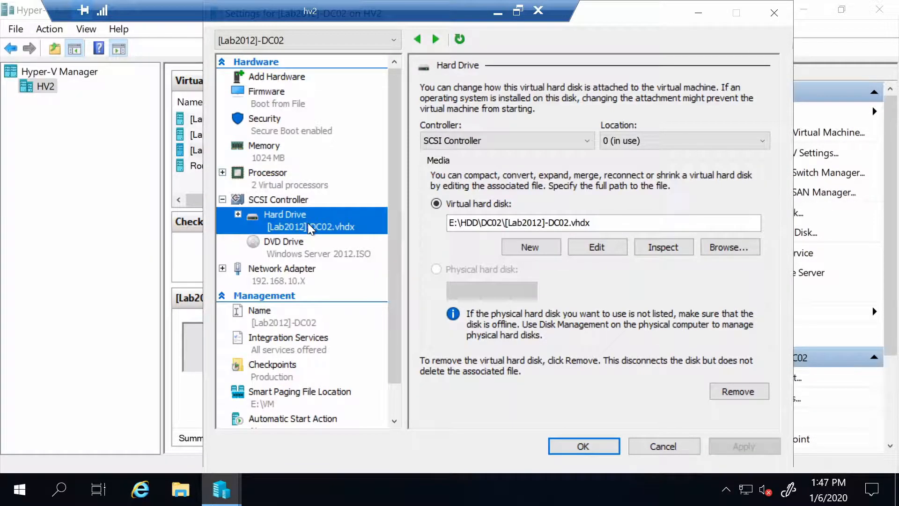
left_click(782, 18)
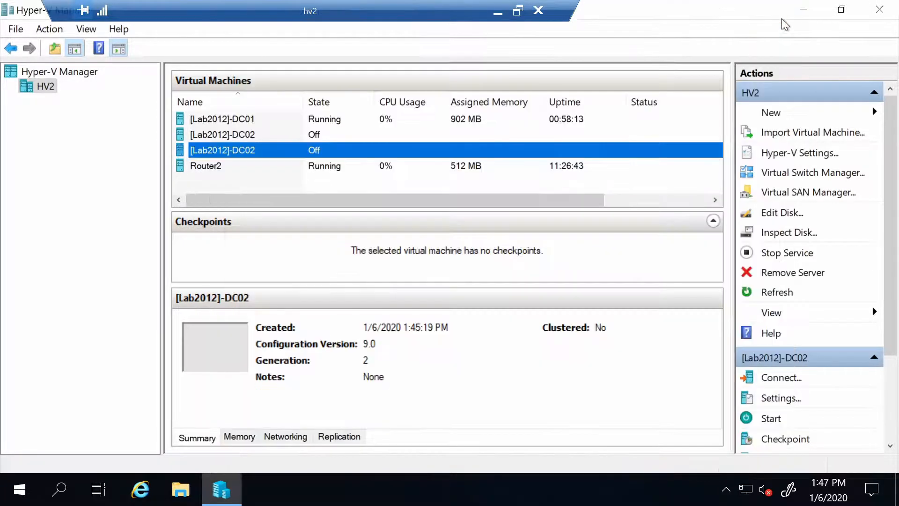
- Rename the imported copy of the [Lab2012]-DC02 virtual machine as [Lab2012]-DC03
right_click(254, 148)
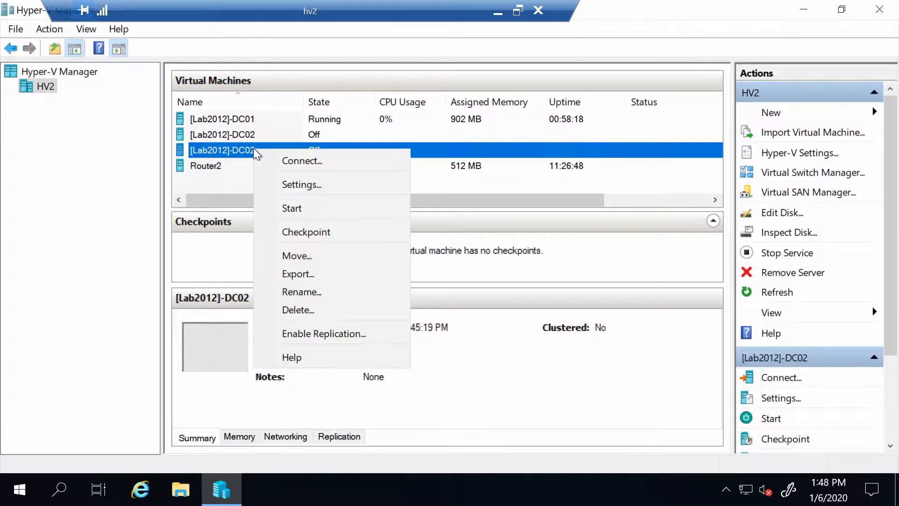
left_click(298, 285)
key("End")
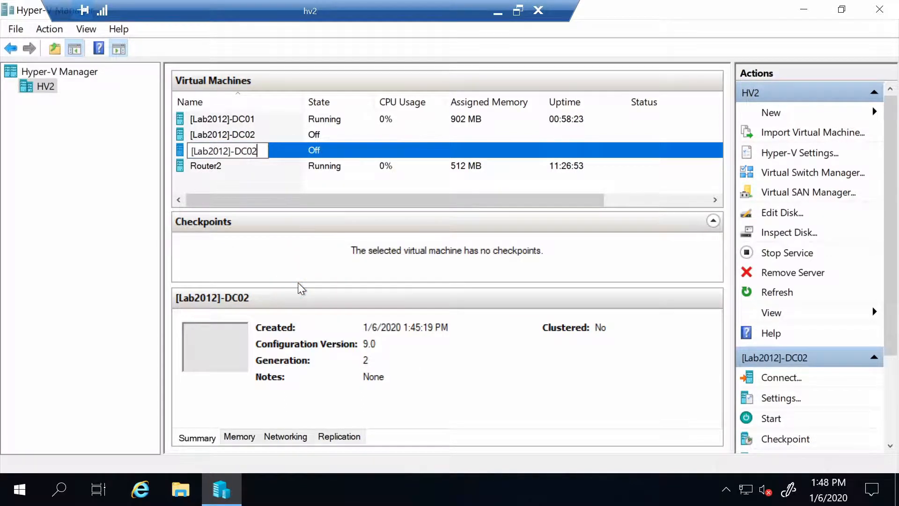
key("BackSpace")
type("3")
key("Return")
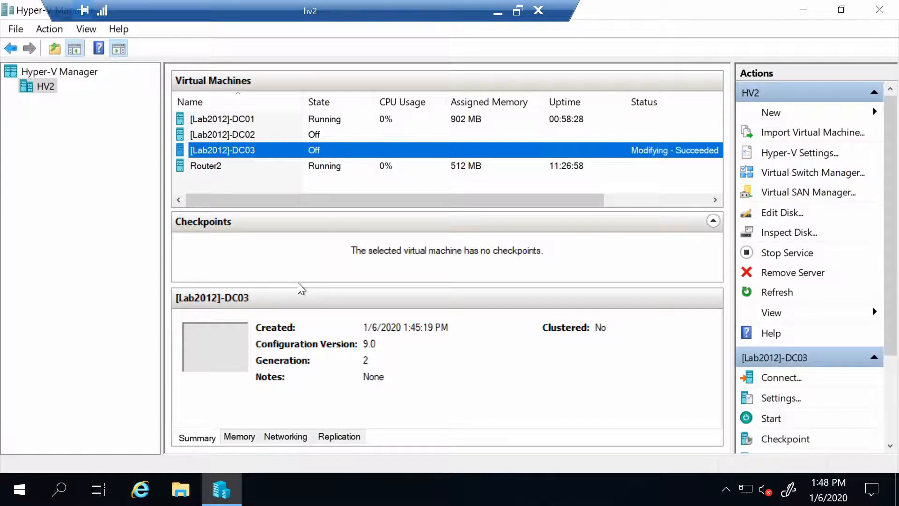
- Try to start the [Lab2012]-DC03 virtual machine
right_click(298, 145)
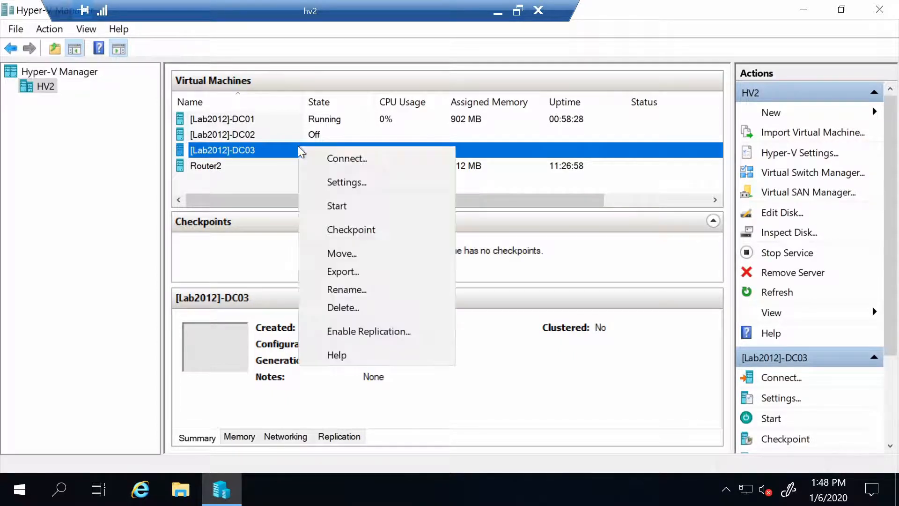
left_click(341, 211)
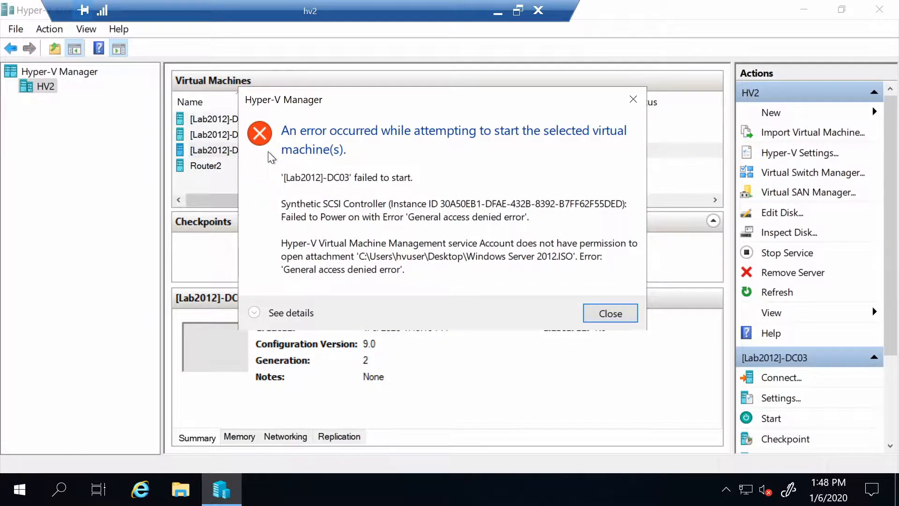
key("Return")
- Set the DVD drive media of [Lab2012]-DC03 to None and save its settings
right_click(268, 150)
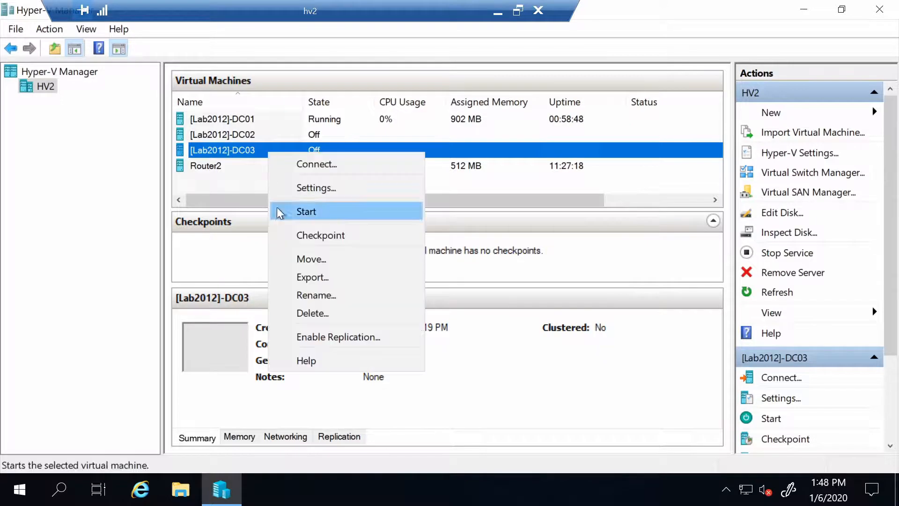
left_click(322, 187)
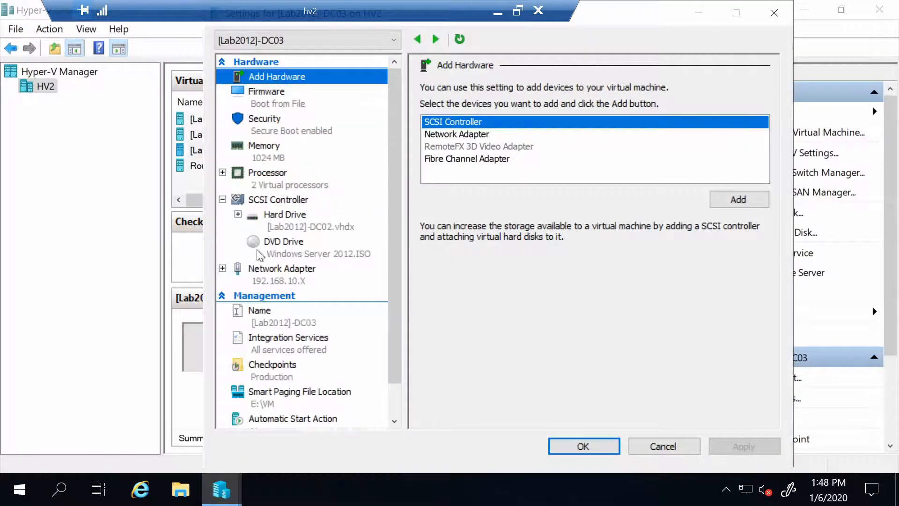
left_click(296, 251)
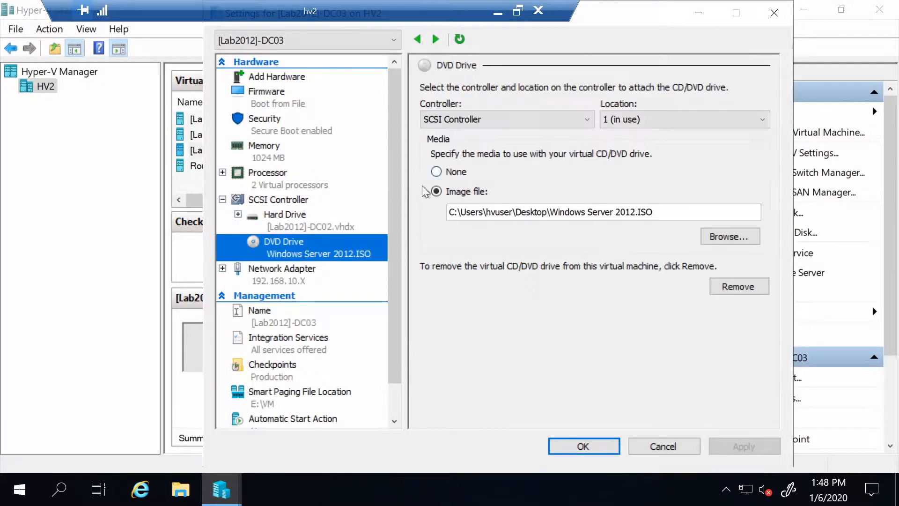
left_click(442, 169)
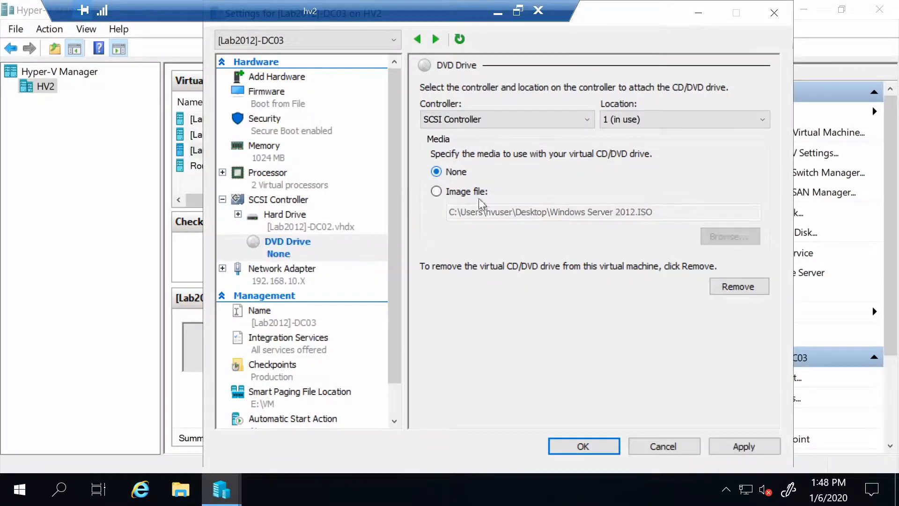
left_click(580, 445)
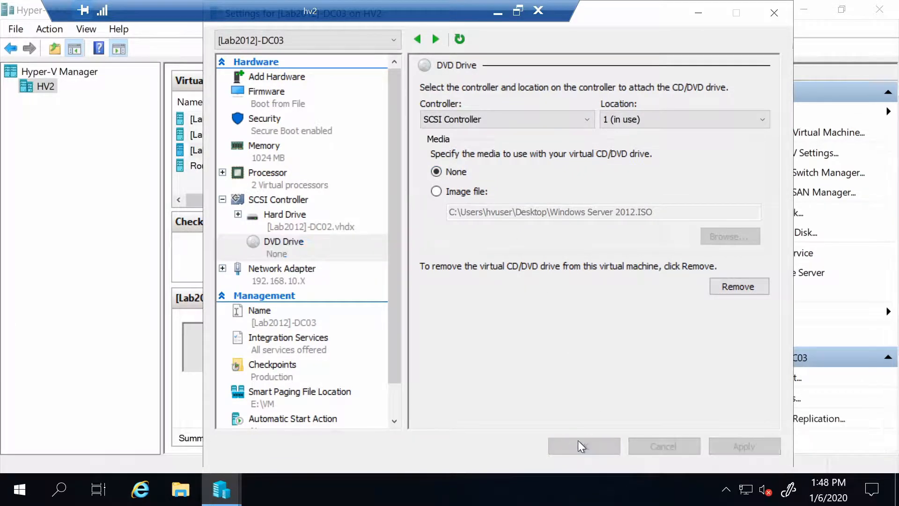
- Start [Lab2012]-DC03, connect to its console, and move the connection window toward the screen's upper edge
right_click(316, 148)
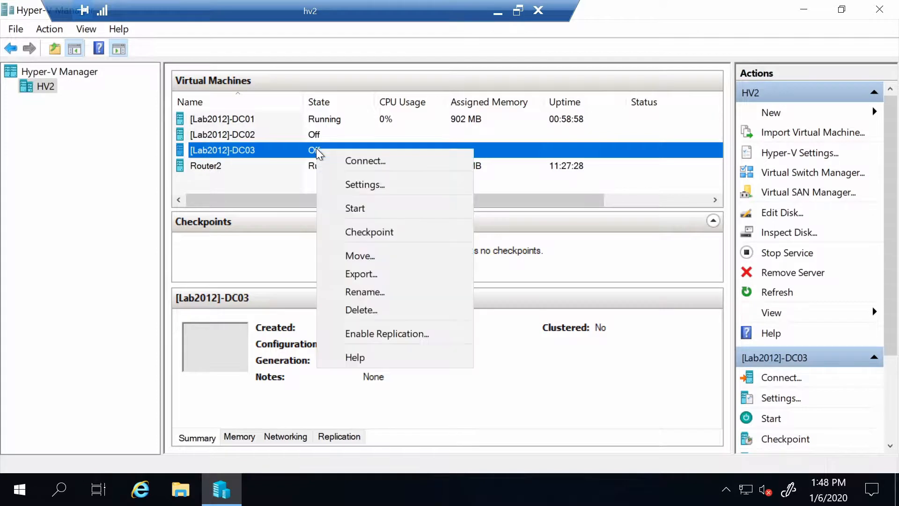
left_click(368, 206)
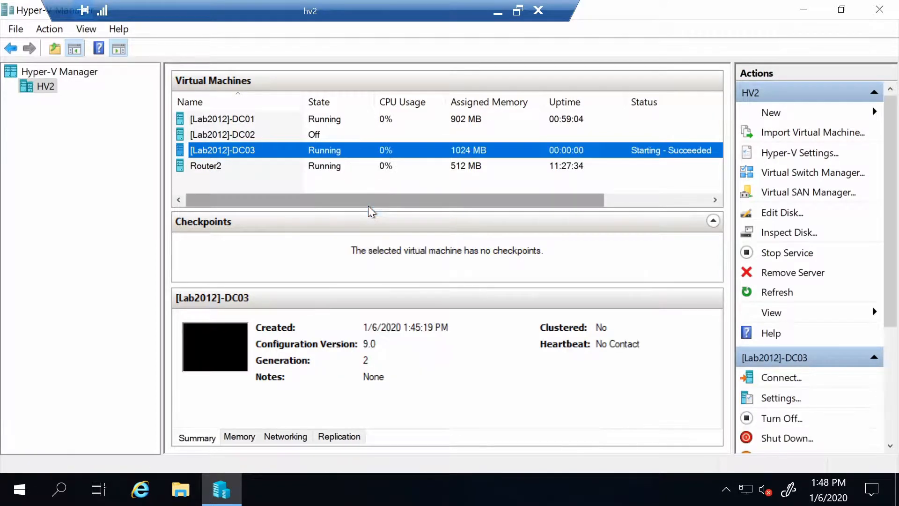
double_click(344, 150)
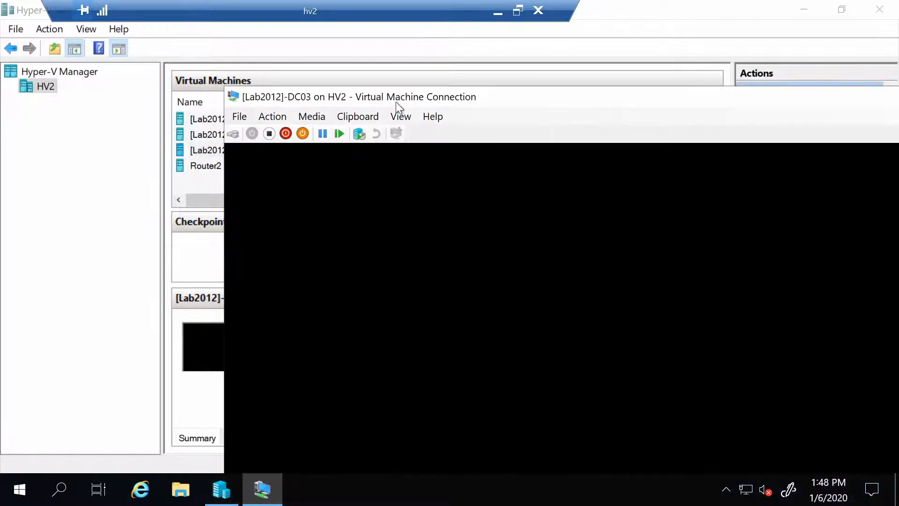
left_click_drag(403, 99, 307, 11)
double_click(594, 10)
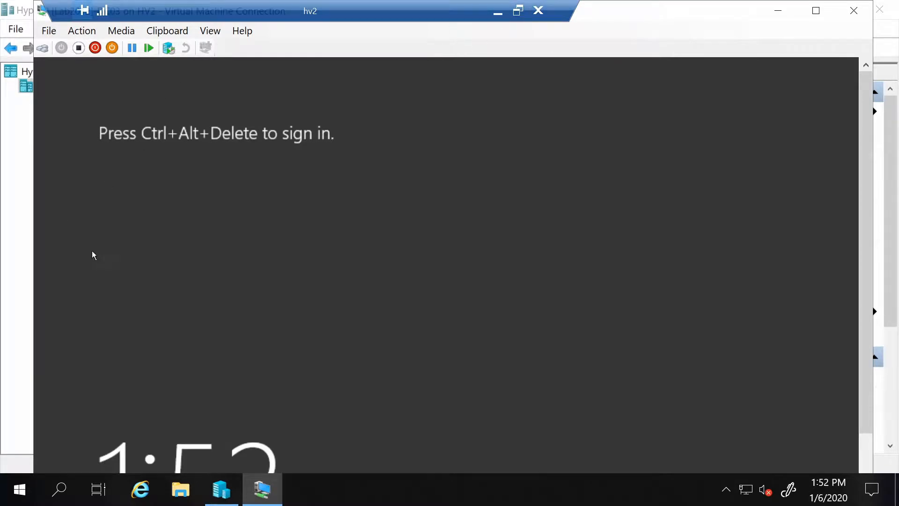
- Return to the virtual machine list in Hyper-V Manager and start the original [Lab2012]-DC02
left_click(214, 488)
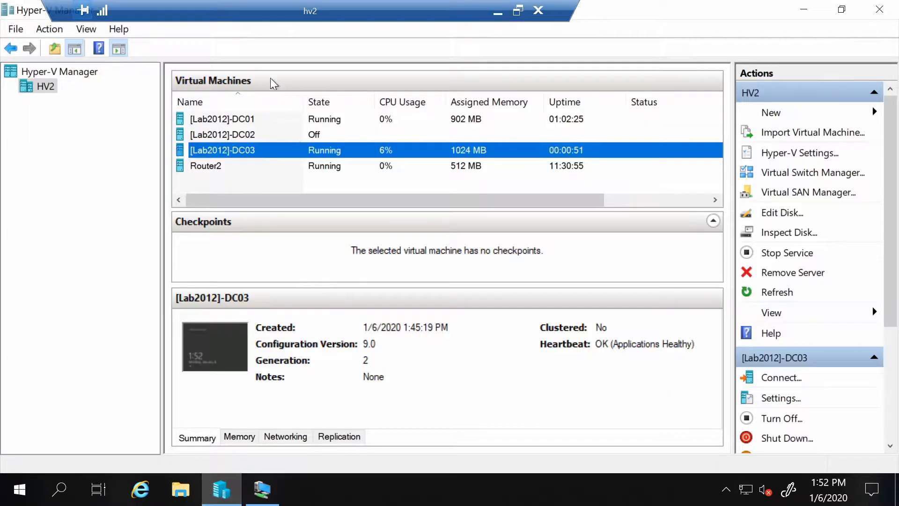
left_click(255, 136)
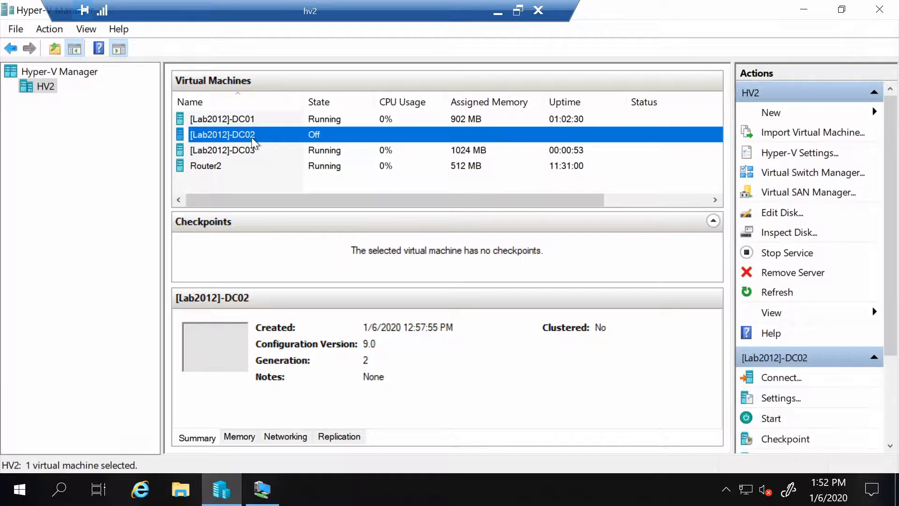
right_click(252, 139)
left_click(305, 197)
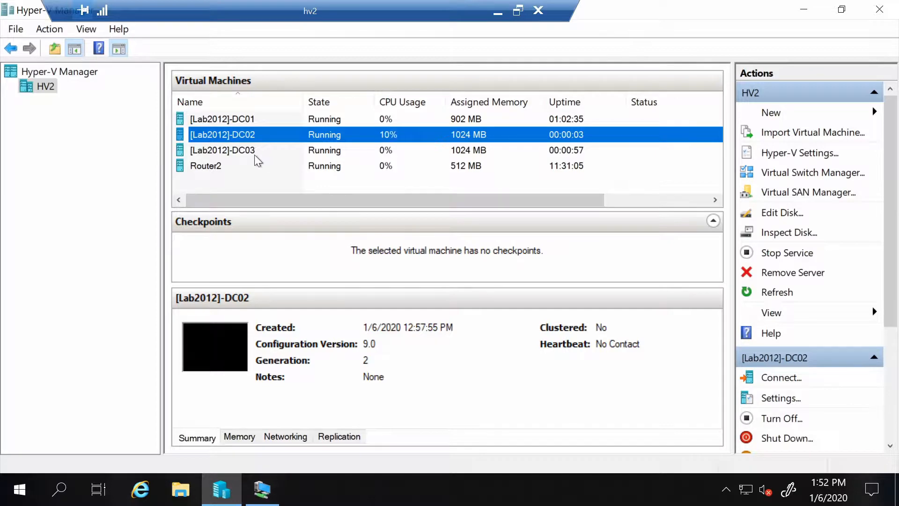
- Switch to the dc01.testcorp.com remote desktop and check the Domain Controllers container of testcorp.com in Active Directory Users and Computers
left_click(498, 11)
mouse_move(548, 490)
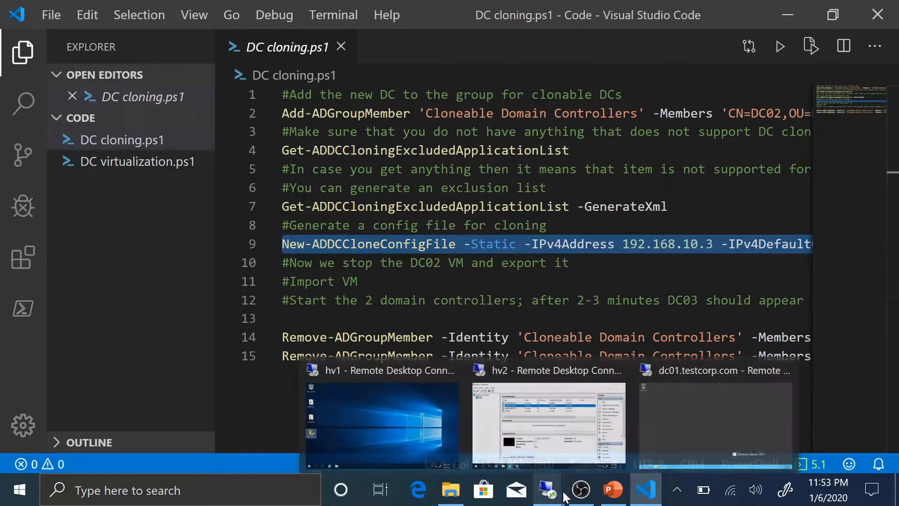
left_click(678, 418)
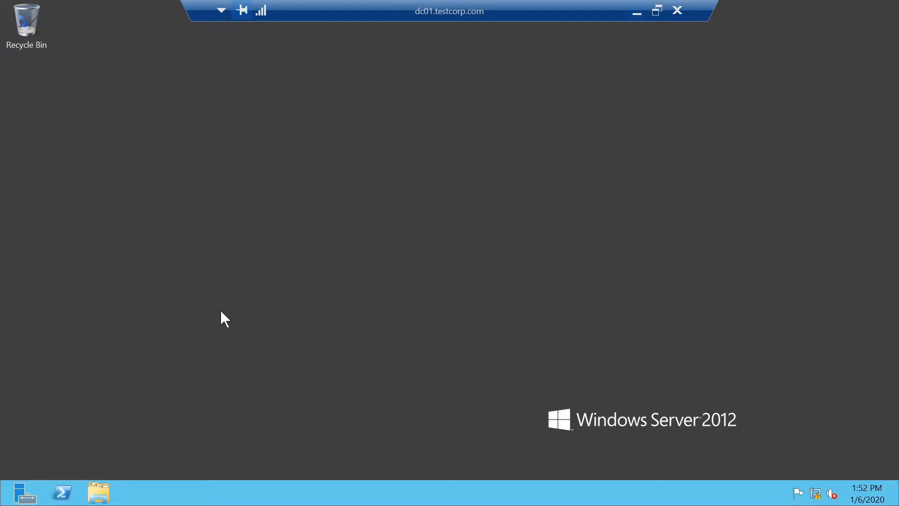
left_click(5, 501)
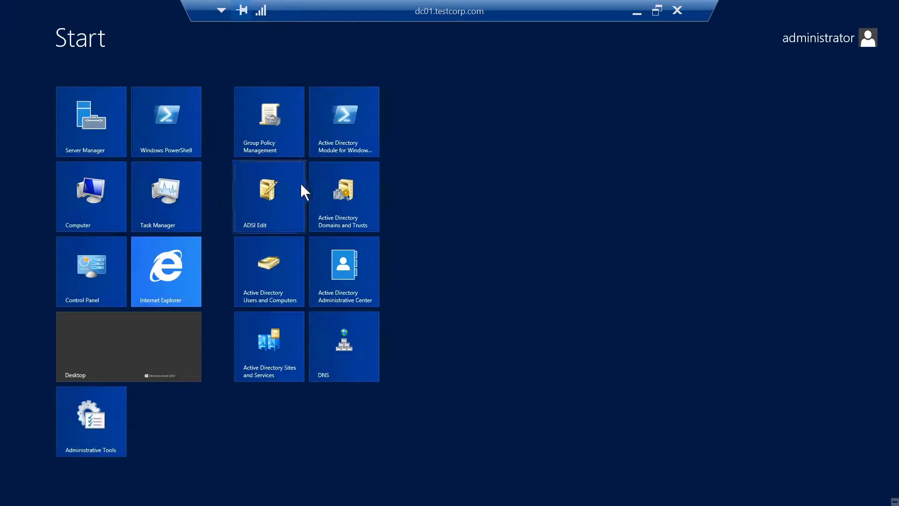
left_click(265, 266)
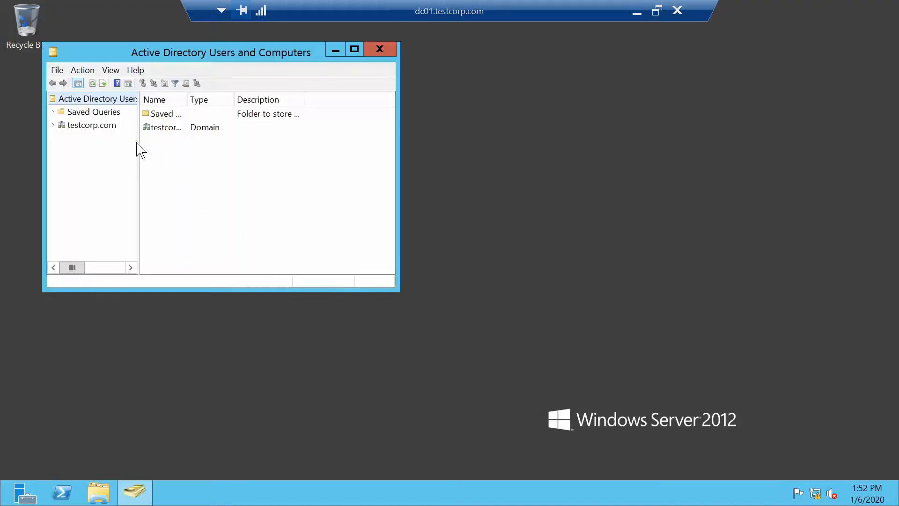
left_click(92, 125)
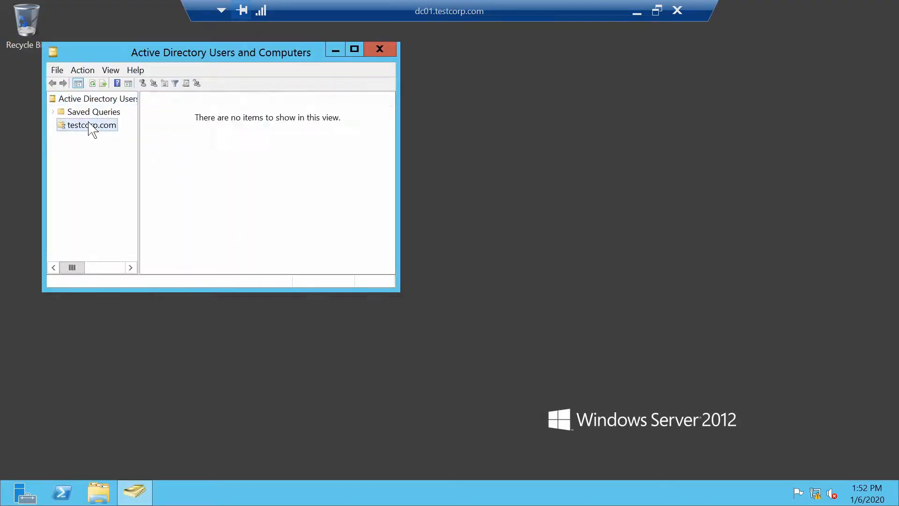
double_click(183, 140)
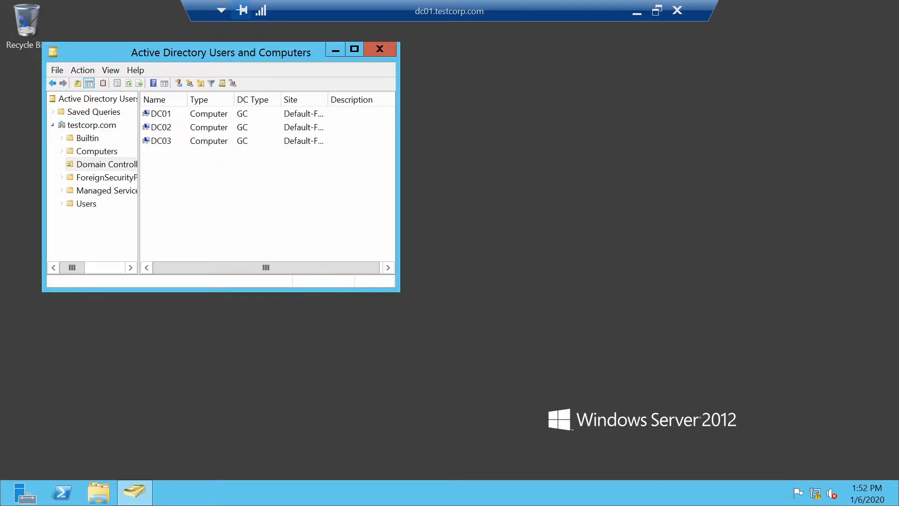
left_click(48, 420)
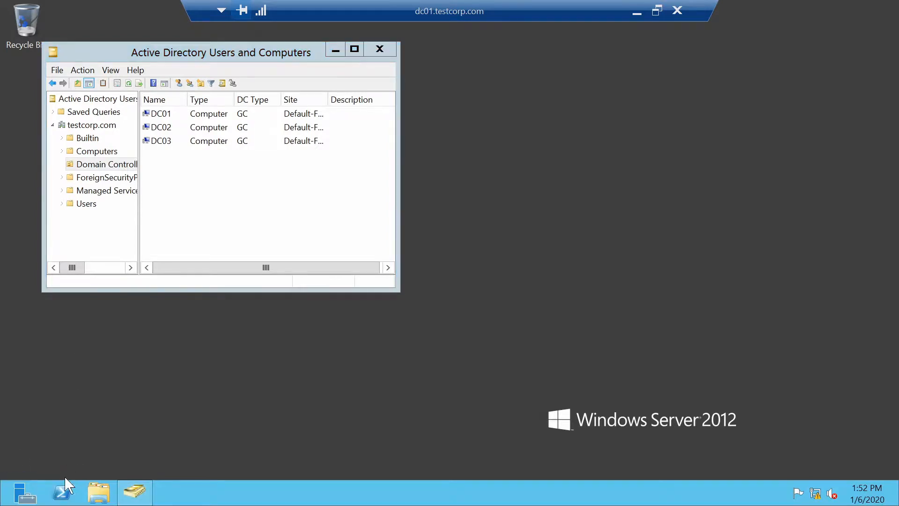
- Open Windows PowerShell on DC01 and ping dc03, first by default and again over IPv4 with -4
left_click(62, 490)
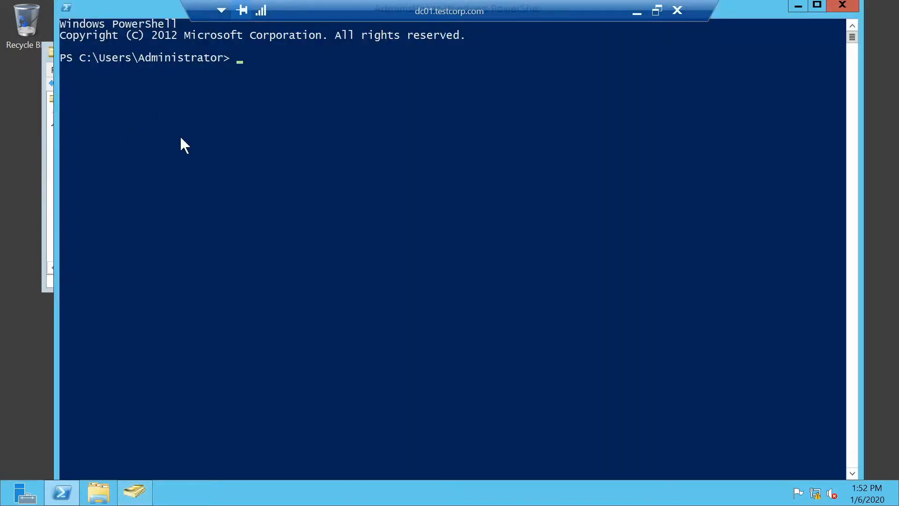
type("ping dc03")
key("Return")
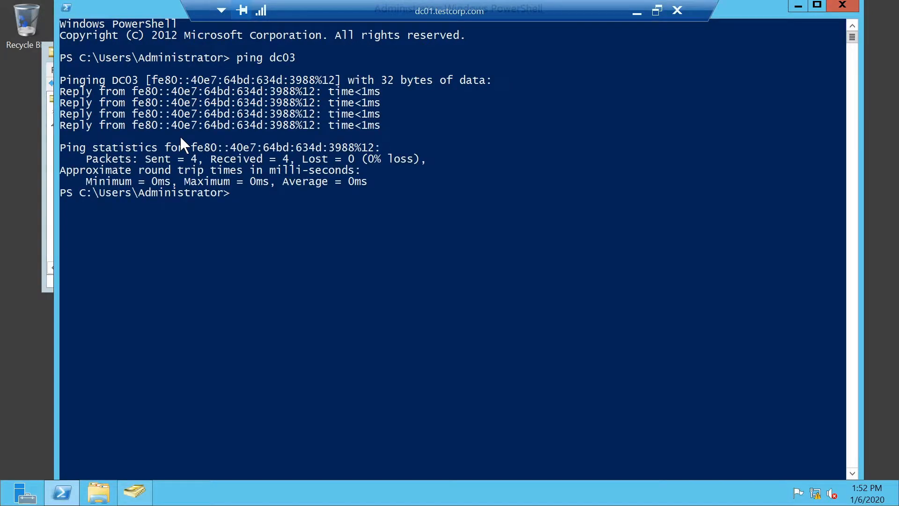
key("Up")
type("-4")
key("Return")
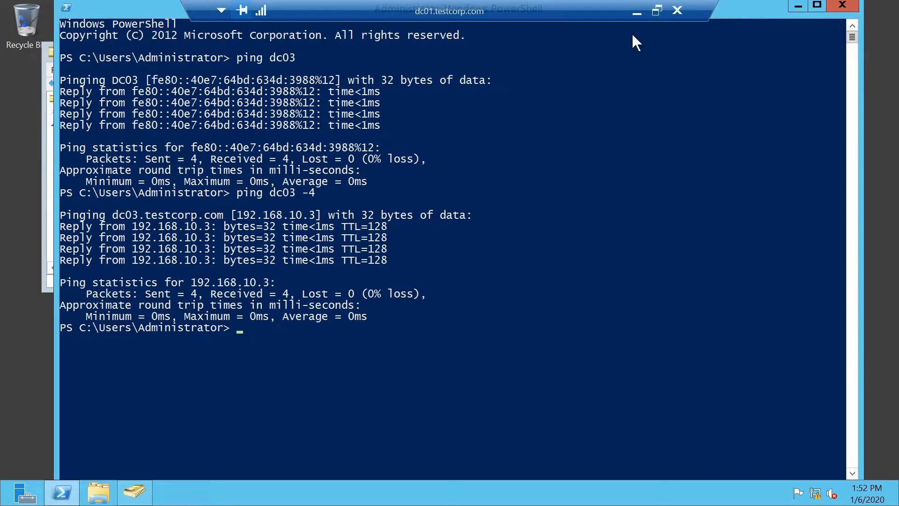
- Open a remote PowerShell session on dc03 with Enter-PSSession
type("enter-psse")
key("Tab")
type("dc03")
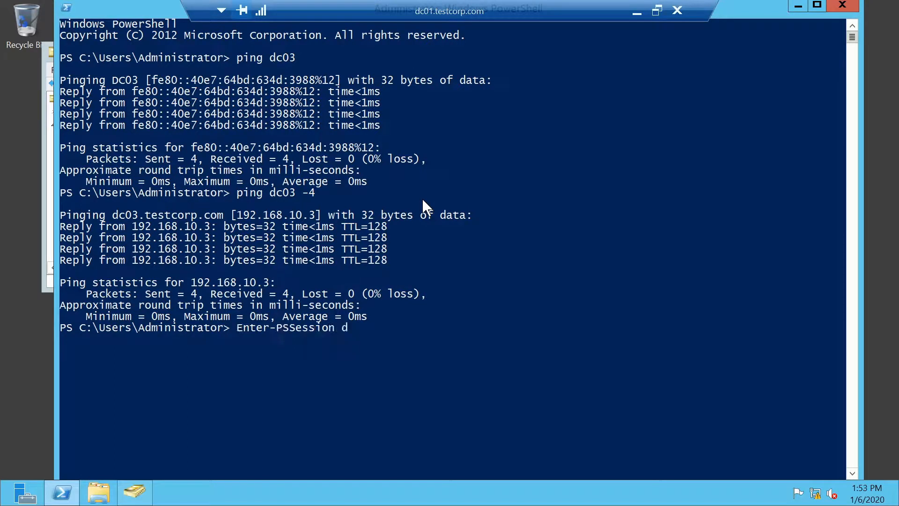
key("Return")
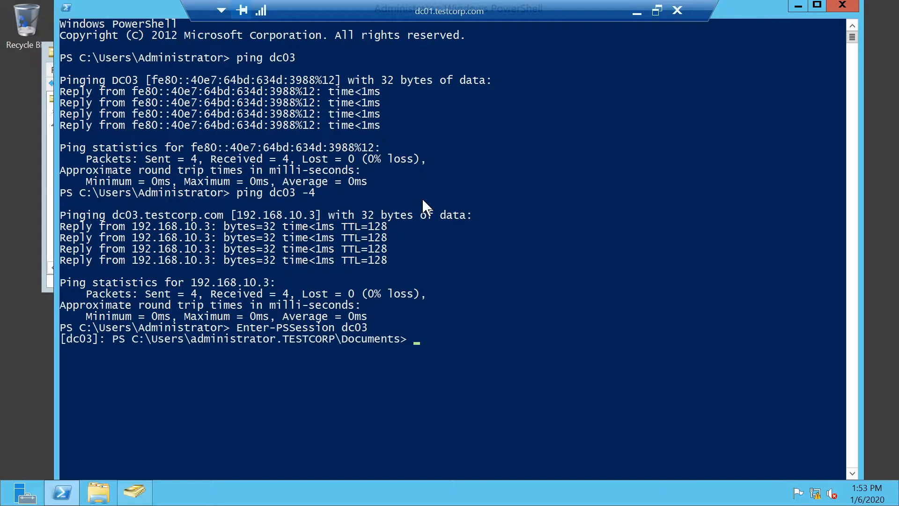
- List all domain computers from dc03 using Get-ADComputer with the filter *, and exit the remote session
type("get-adcom")
key("Tab")
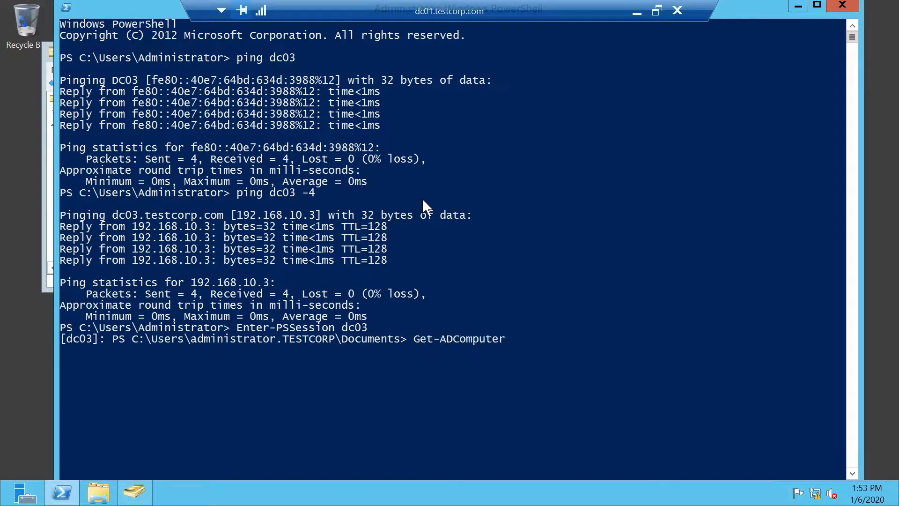
key("Return")
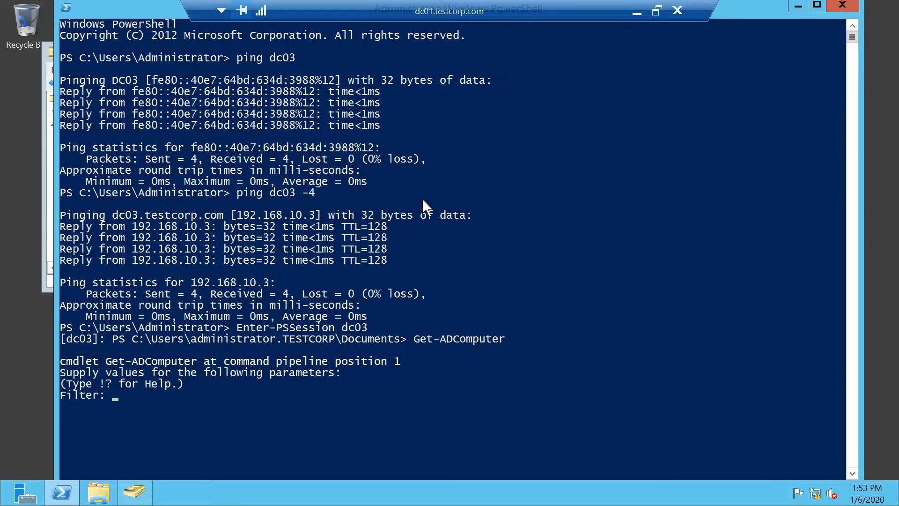
type("*")
key("Return")
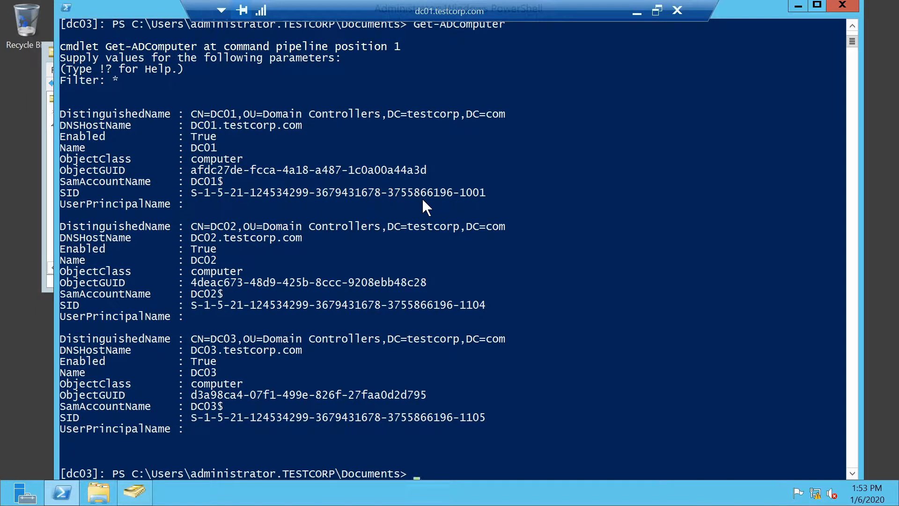
type("exit")
key("Return")
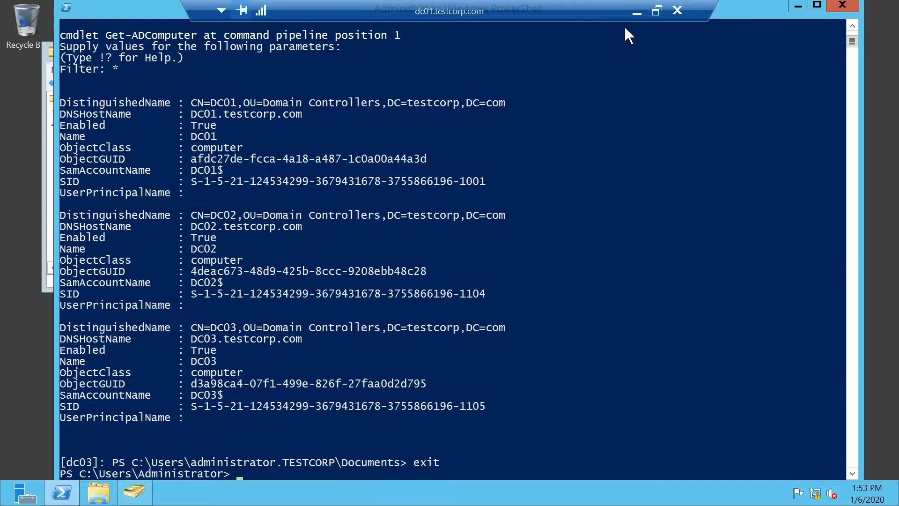
- Switch to Visual Studio Code and copy the Remove-ADGroupMember command on line 14 of DC cloning.ps1
left_click(637, 9)
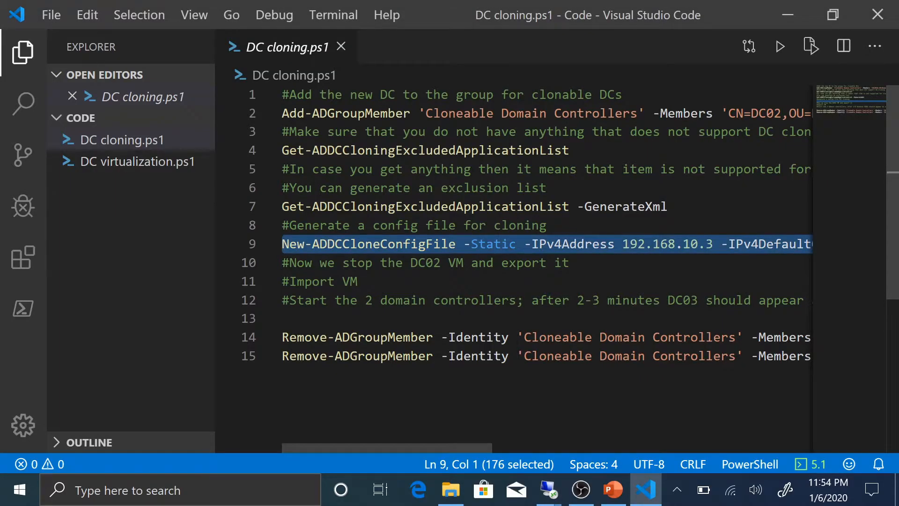
left_click_drag(398, 444, 689, 445)
left_click_drag(570, 338, 215, 337)
key("ctrl+c")
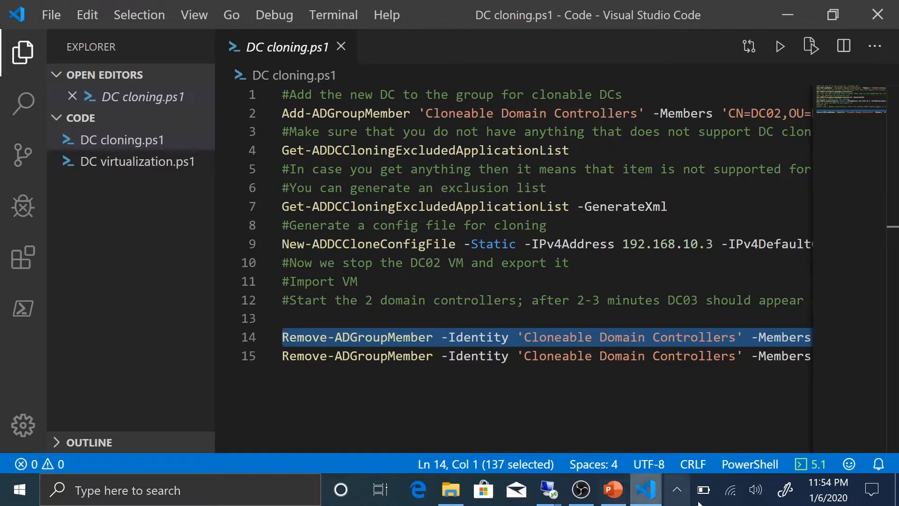
- Switch to the dc01.testcorp.com remote desktop and run the copied Remove-ADGroupMember command in PowerShell to remove DC02 from 'Cloneable Domain Controllers'
left_click(556, 481)
left_click(728, 415)
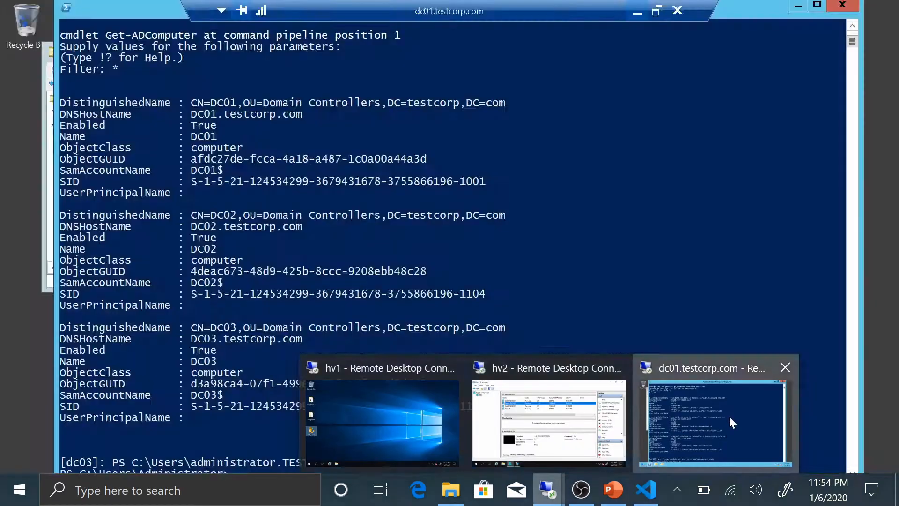
right_click(332, 330)
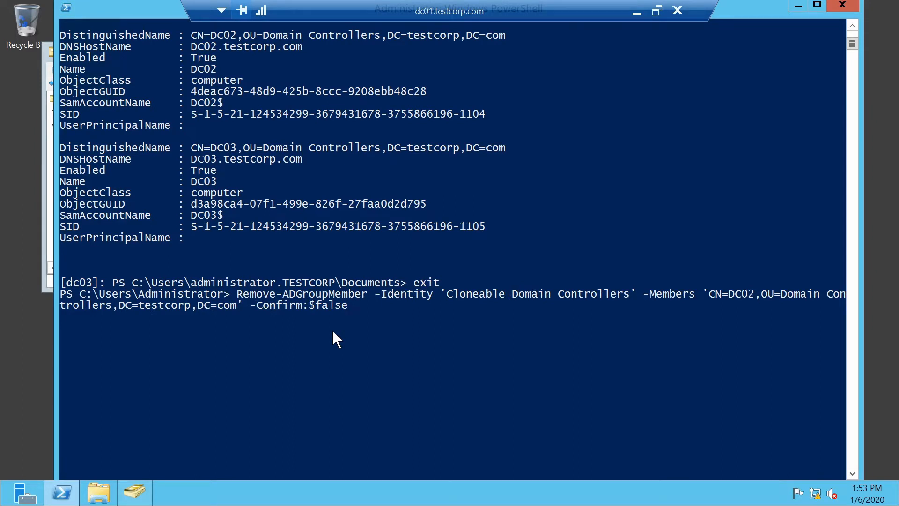
key("Return")
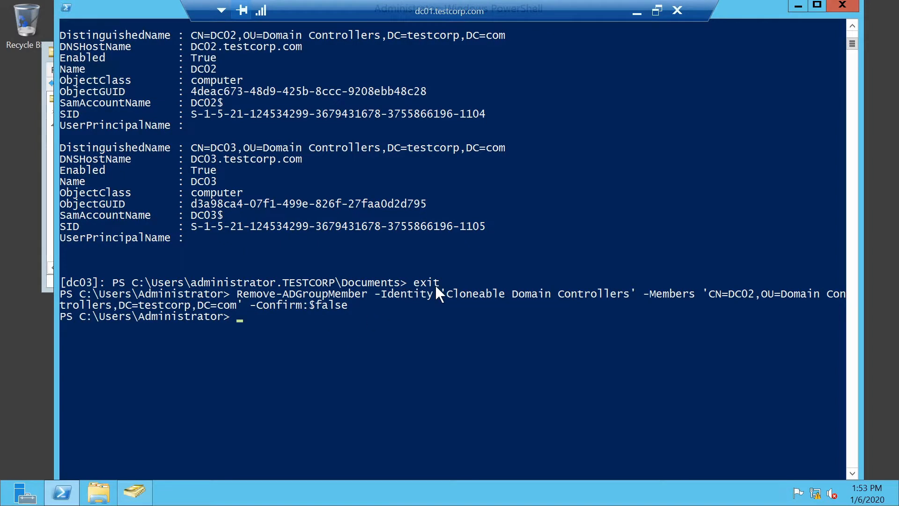
- List the members of the 'Cloneable Domain Controllers' group using Get-ADGroupMember -Identity, reusing the group name from the previous command
left_click_drag(441, 291, 627, 299)
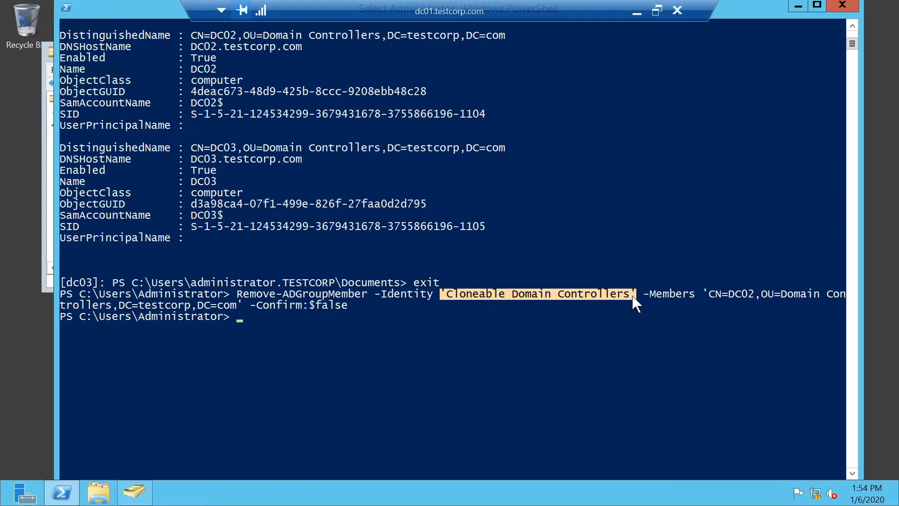
right_click(632, 296)
type("get")
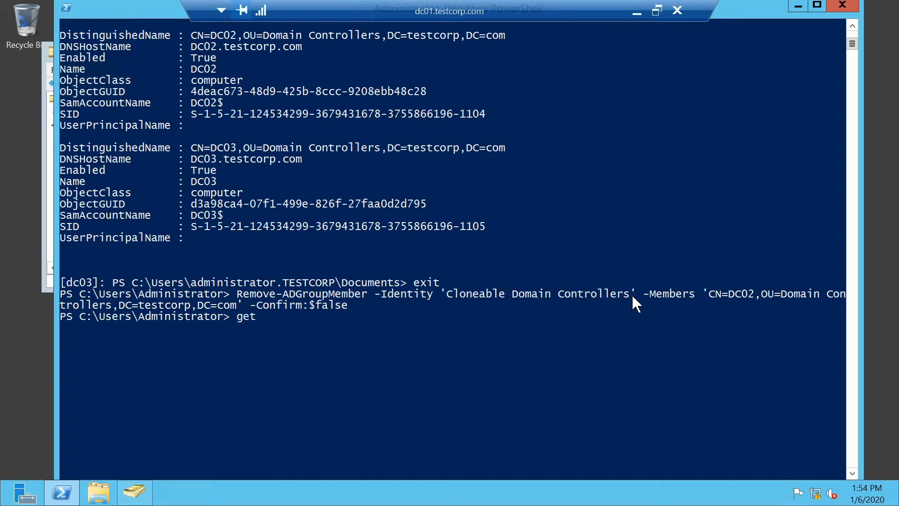
type("-adgroupme")
key("Tab")
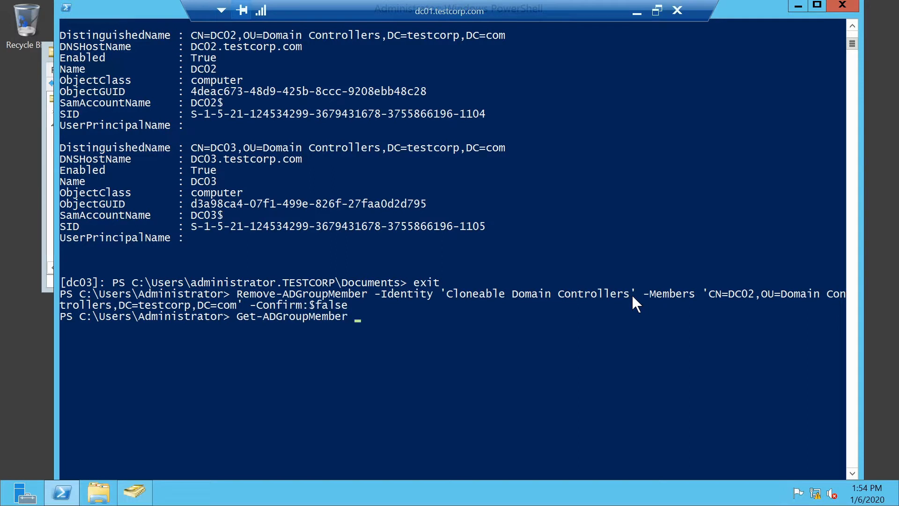
type("-Identity")
right_click(632, 296)
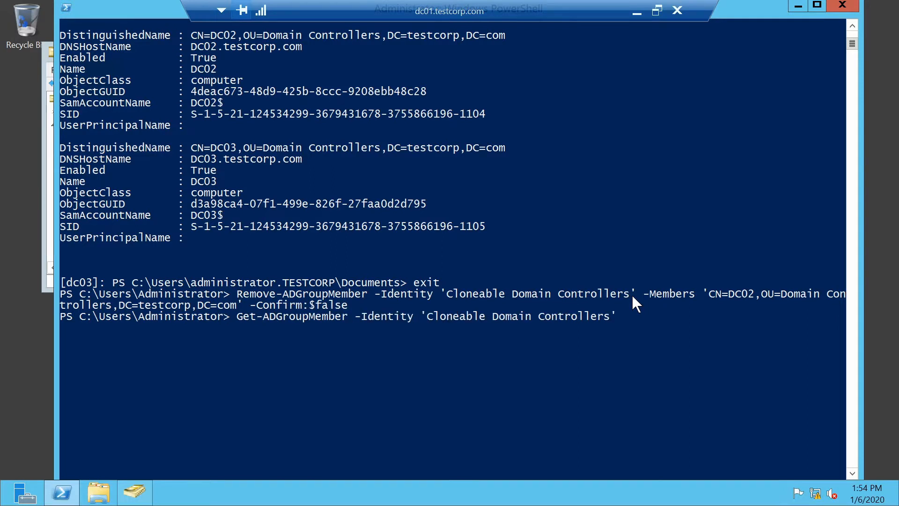
key("Return")
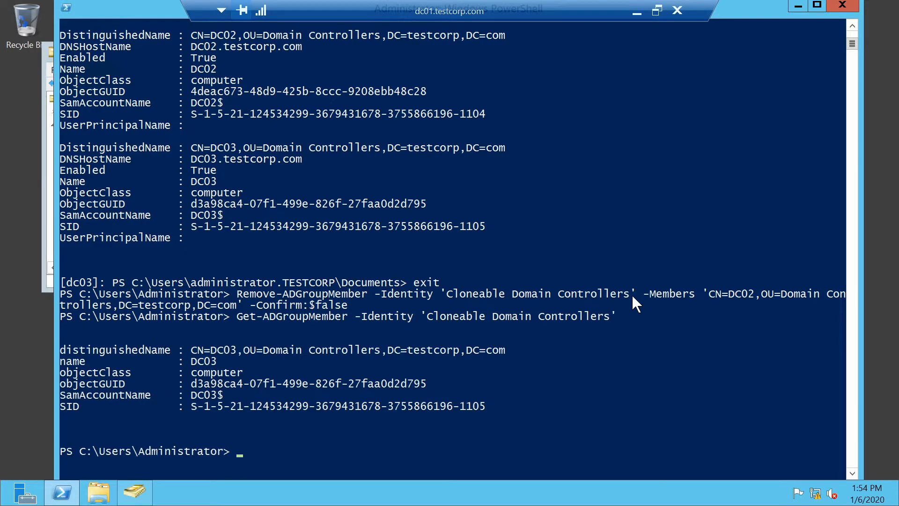
- Recall the Remove-ADGroupMember command, change the member to CN=DC03, and run it to remove DC03 from 'Cloneable Domain Controllers'
key("Up")
key("Up")
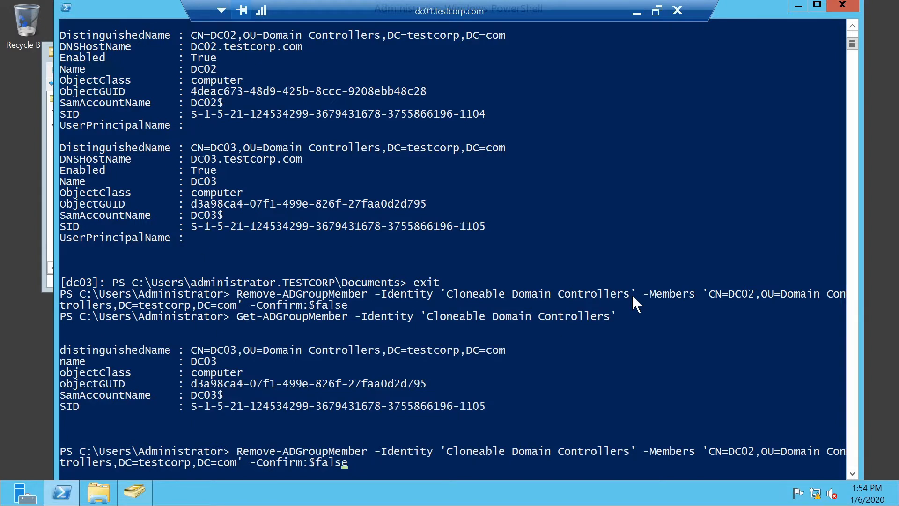
key("ctrl+Left")
key("ctrl+Left")
key("ctrl+Left")
key("ctrl+Left")
key("ctrl+Left")
key("Right")
key("BackSpace")
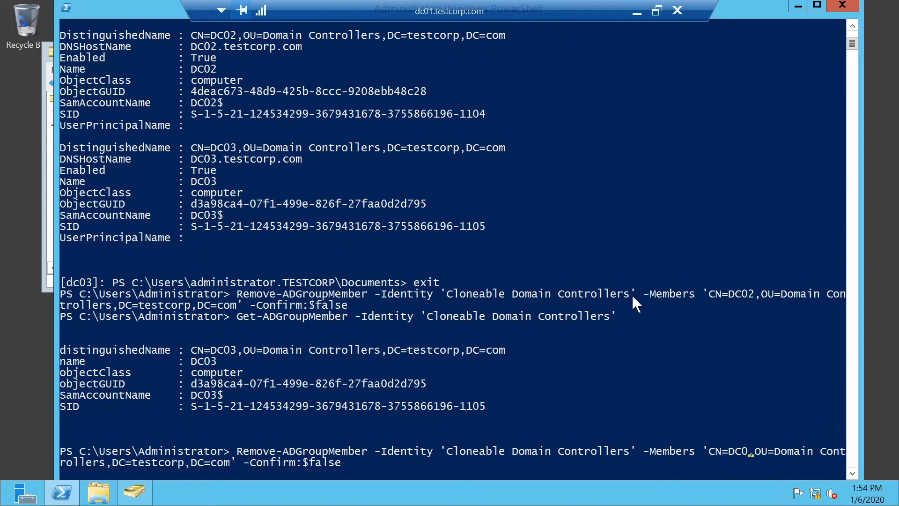
type("3")
key("Return")
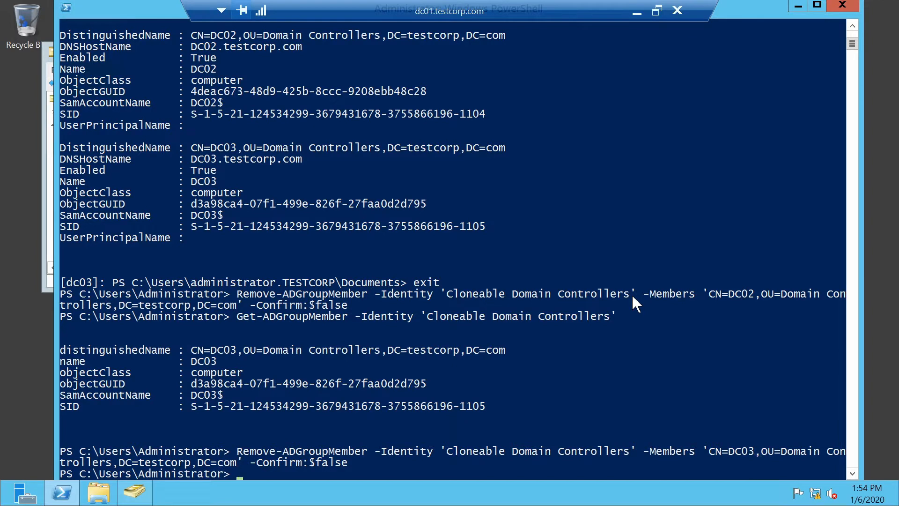